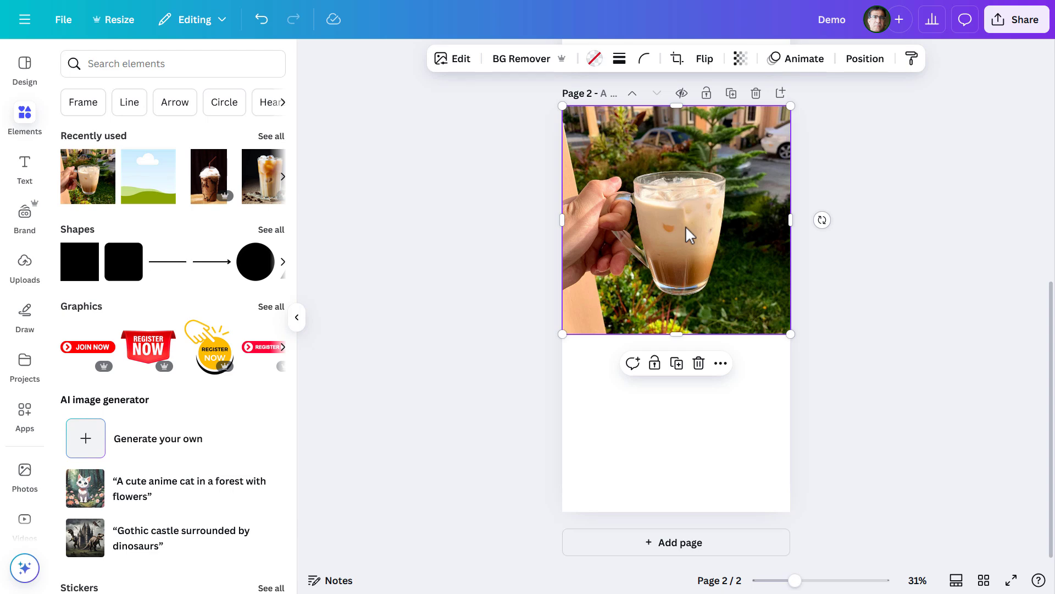
Step: Replace the page 2 frame's photo with the iced coffee glass, and shrink the duplicate hand-held mug photo to a thumbnail below it
{"action": "left_click_drag", "start_coordinate": [686, 226], "coordinate": [740, 277]}
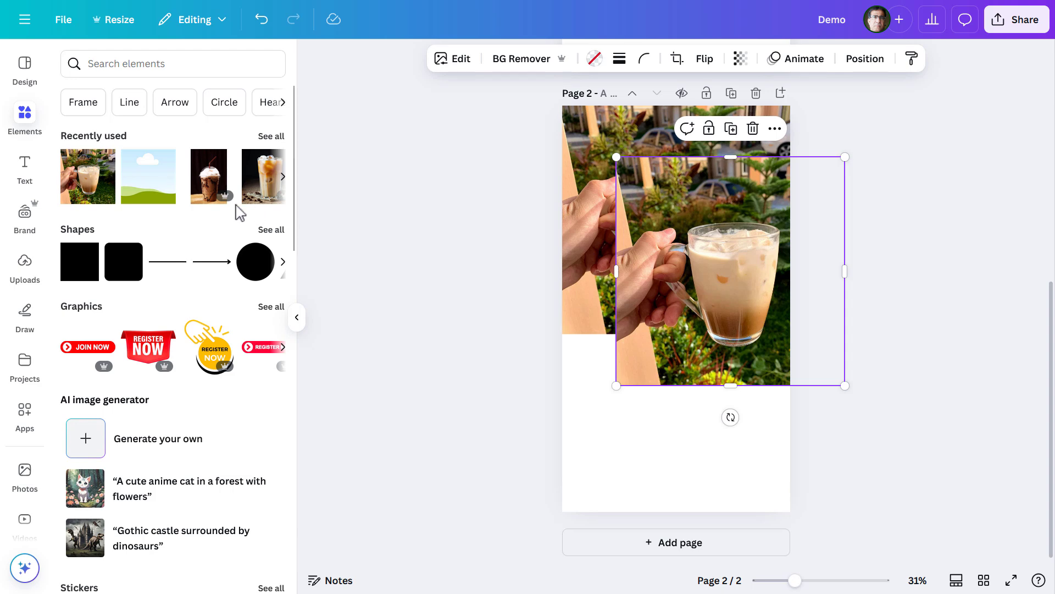
{"action": "left_click_drag", "start_coordinate": [264, 178], "coordinate": [568, 146]}
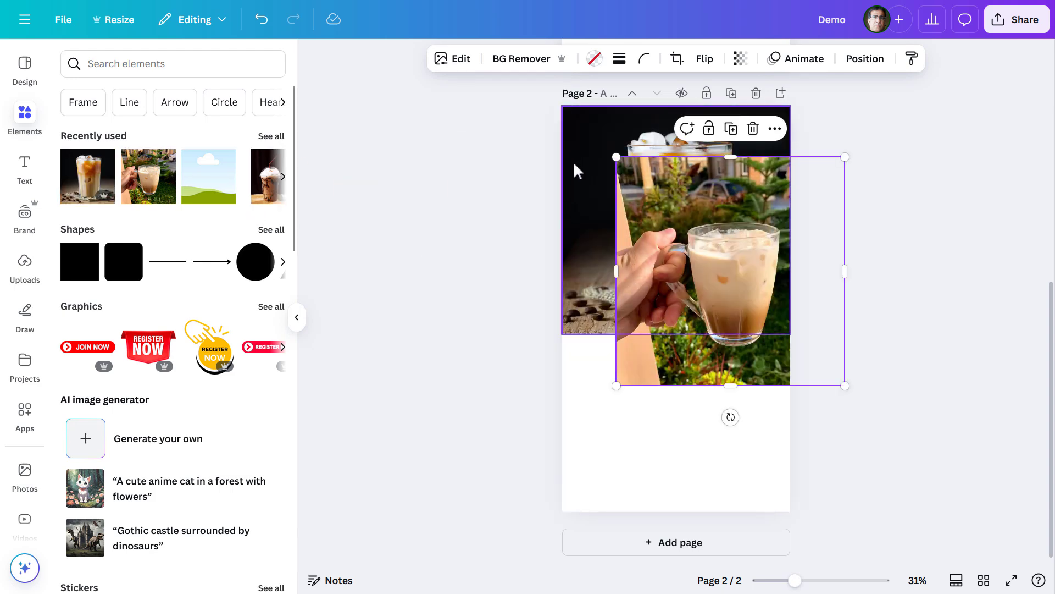
{"action": "left_click_drag", "start_coordinate": [665, 197], "coordinate": [629, 192]}
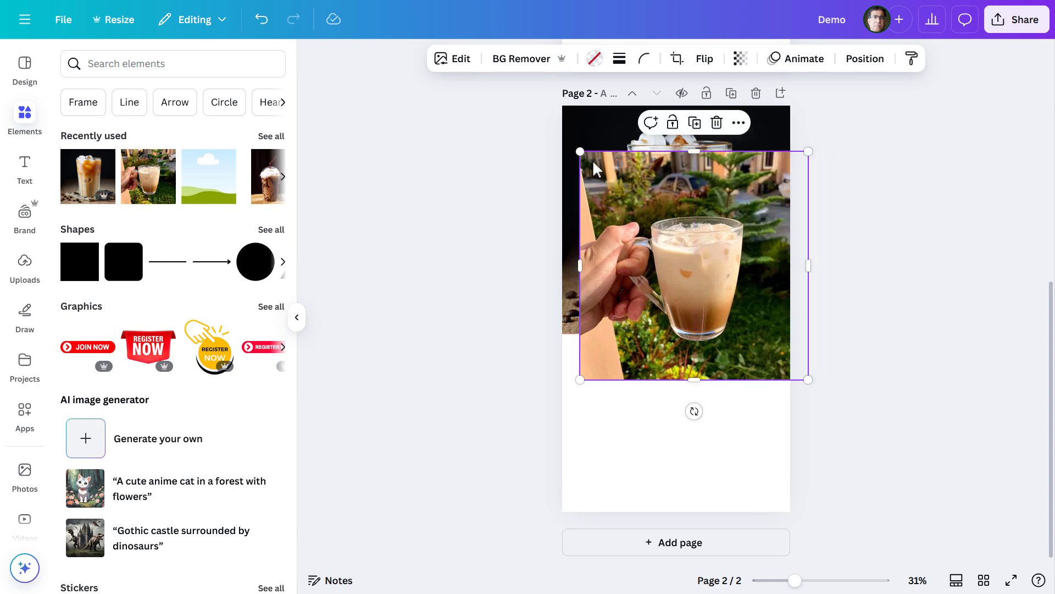
{"action": "left_click_drag", "start_coordinate": [581, 151], "coordinate": [685, 397]}
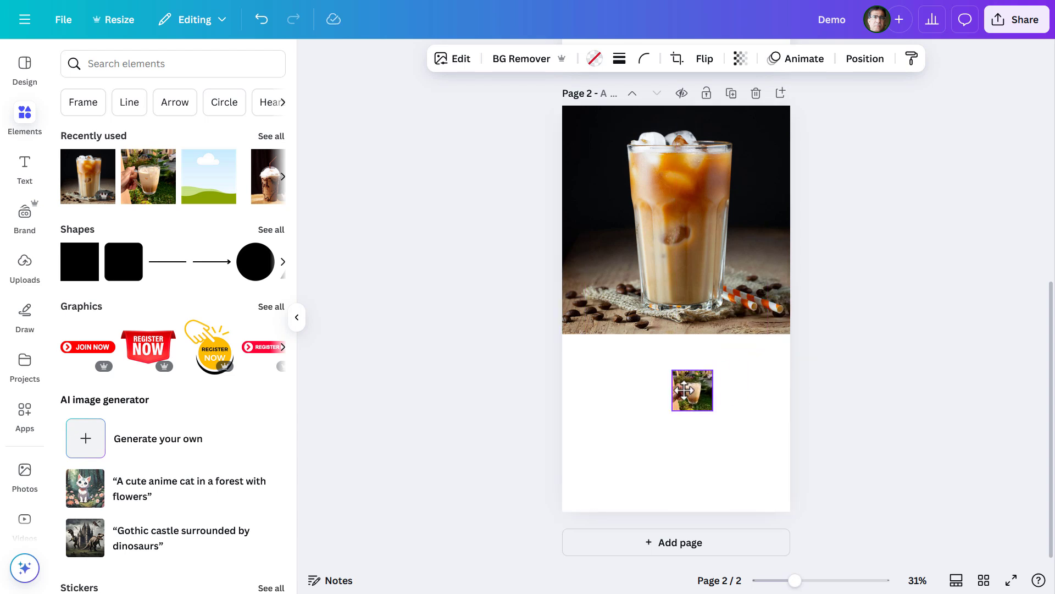
Step: Duplicate the iced coffee frame, fill the original with the chocolate drink photo, and realign the iced coffee copy over it
{"action": "left_click", "coordinate": [643, 193]}
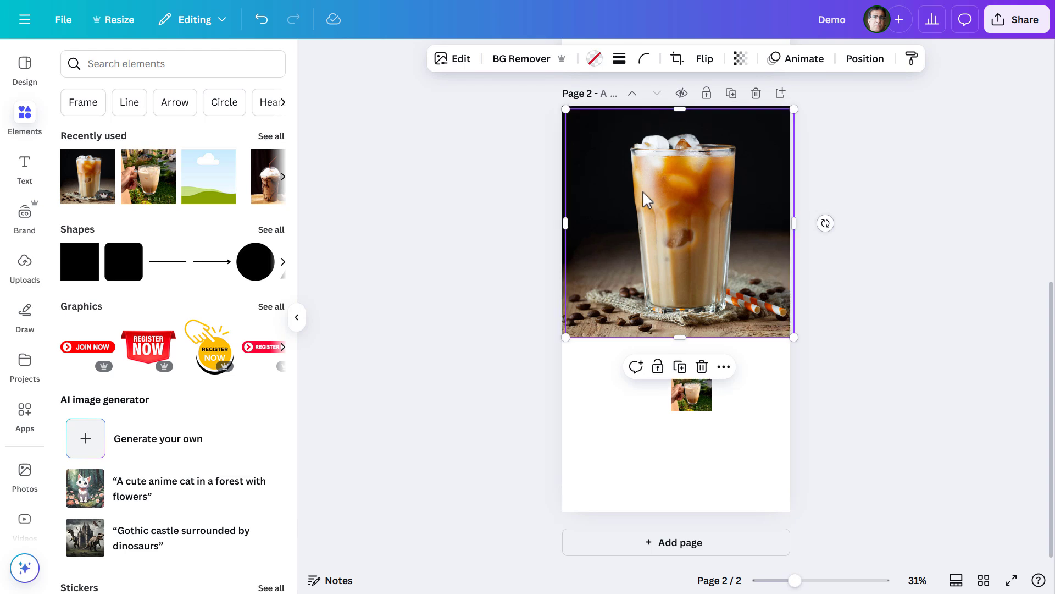
{"action": "left_click_drag", "start_coordinate": [642, 190], "coordinate": [681, 211]}
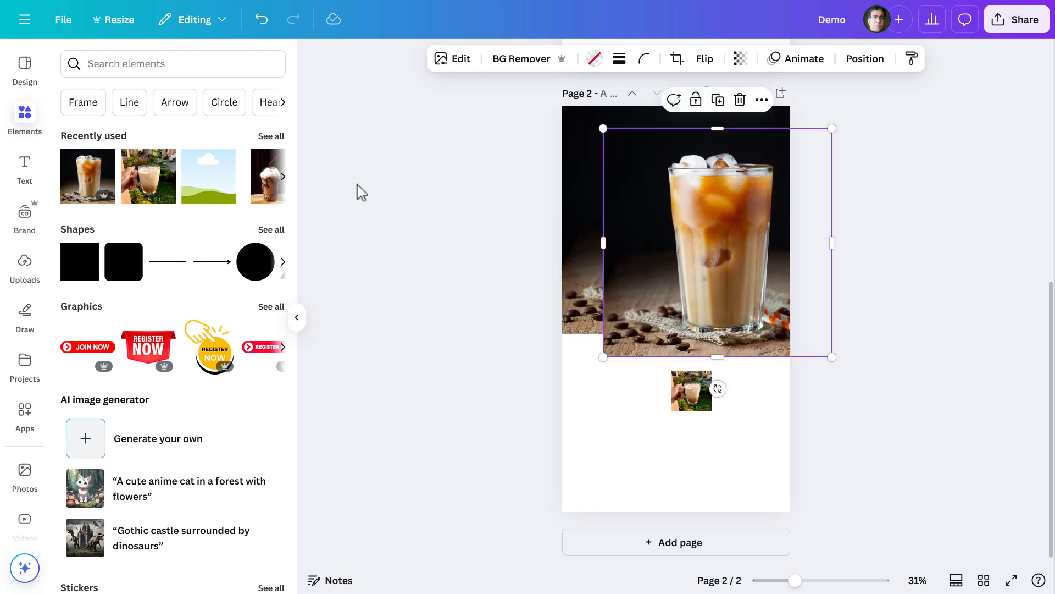
{"action": "left_click_drag", "start_coordinate": [264, 179], "coordinate": [566, 165]}
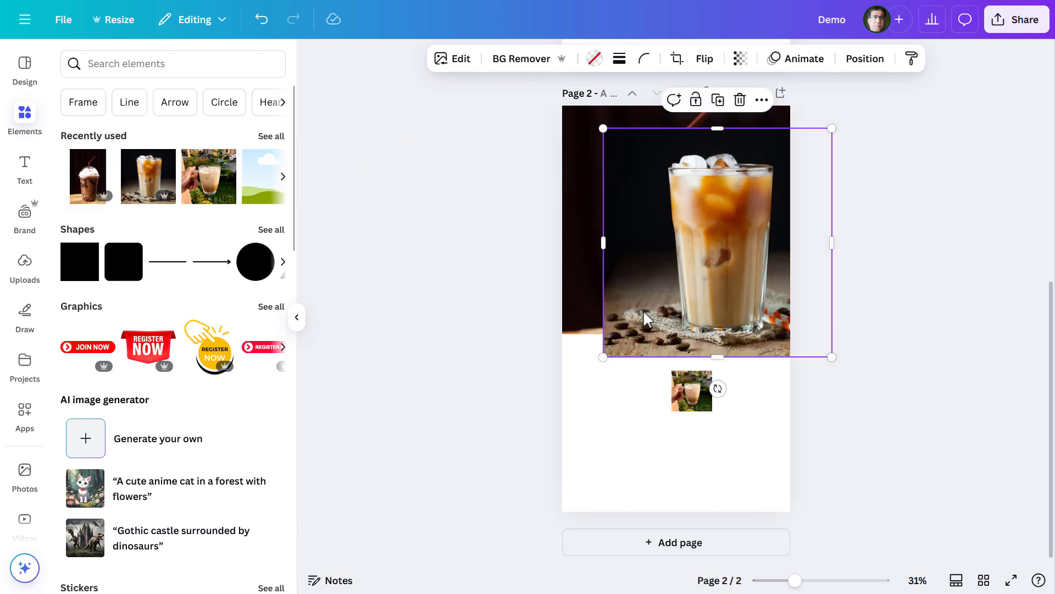
{"action": "left_click_drag", "start_coordinate": [751, 299], "coordinate": [708, 282]}
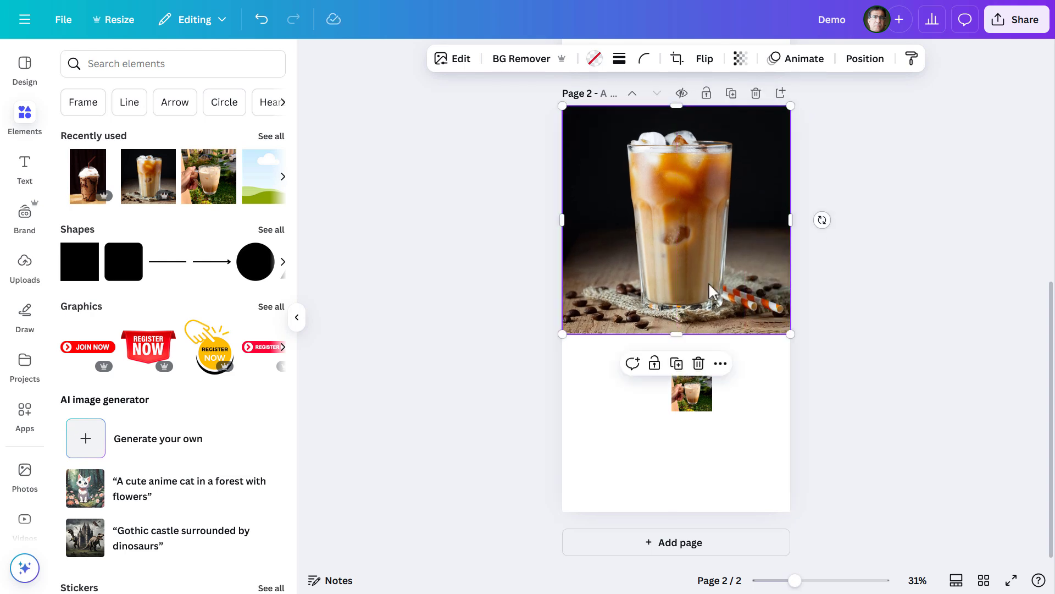
Step: Bring the mug thumbnail to the front of the layers and place it at the top centre of the iced coffee photo
{"action": "left_click", "coordinate": [866, 61]}
{"action": "left_click", "coordinate": [234, 98]}
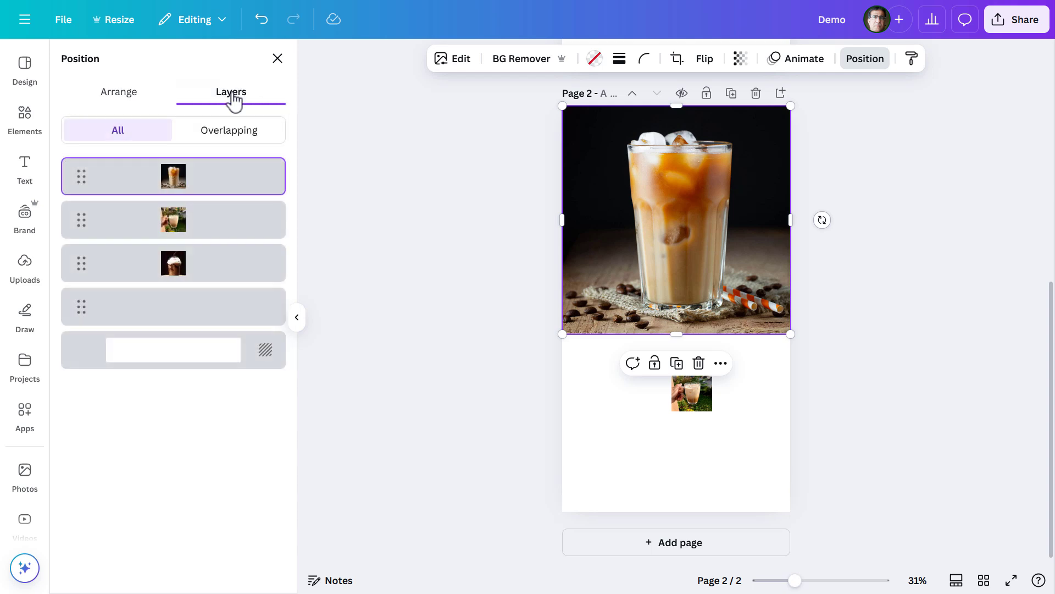
{"action": "left_click", "coordinate": [679, 393]}
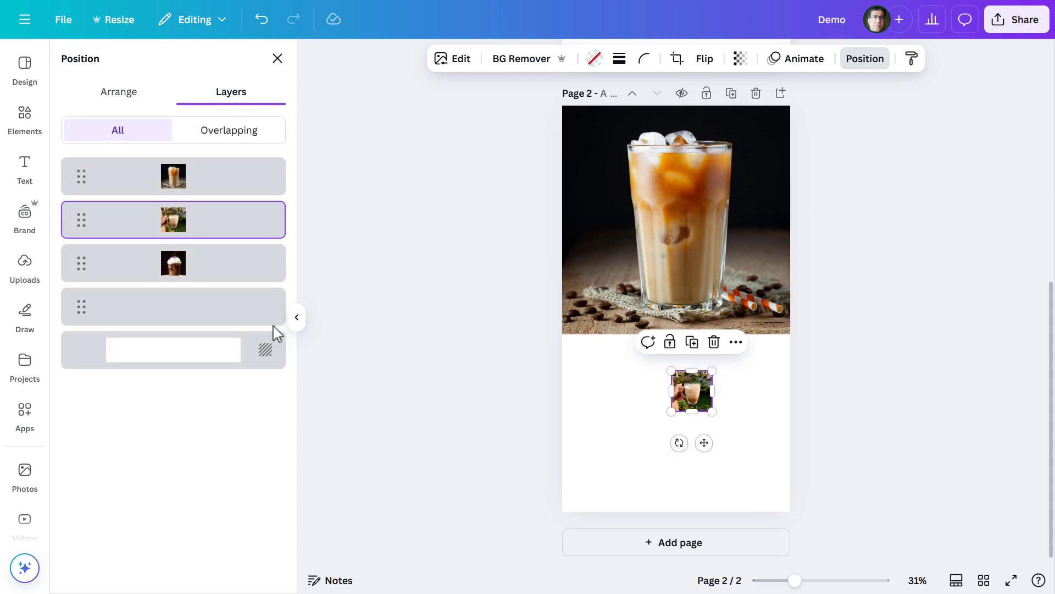
{"action": "left_click_drag", "start_coordinate": [215, 233], "coordinate": [208, 181]}
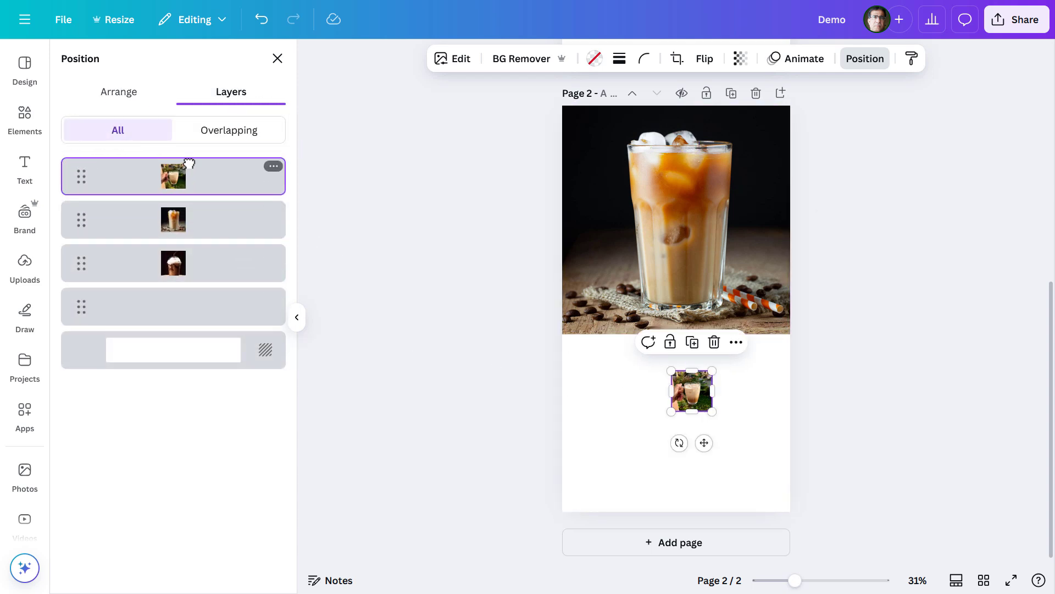
{"action": "key", "text": "alt+1"}
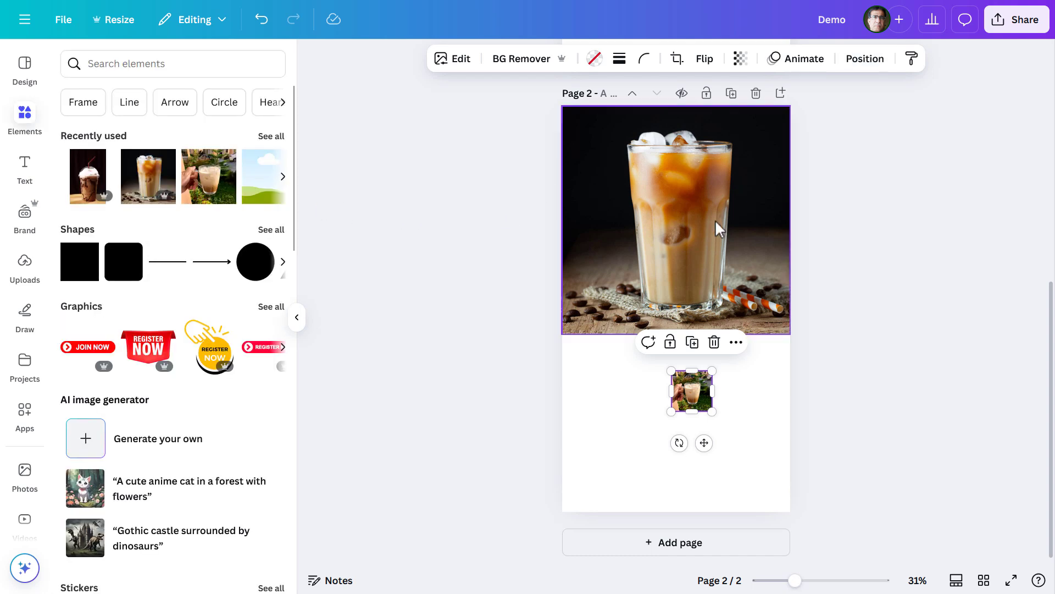
{"action": "left_click_drag", "start_coordinate": [703, 393], "coordinate": [675, 130]}
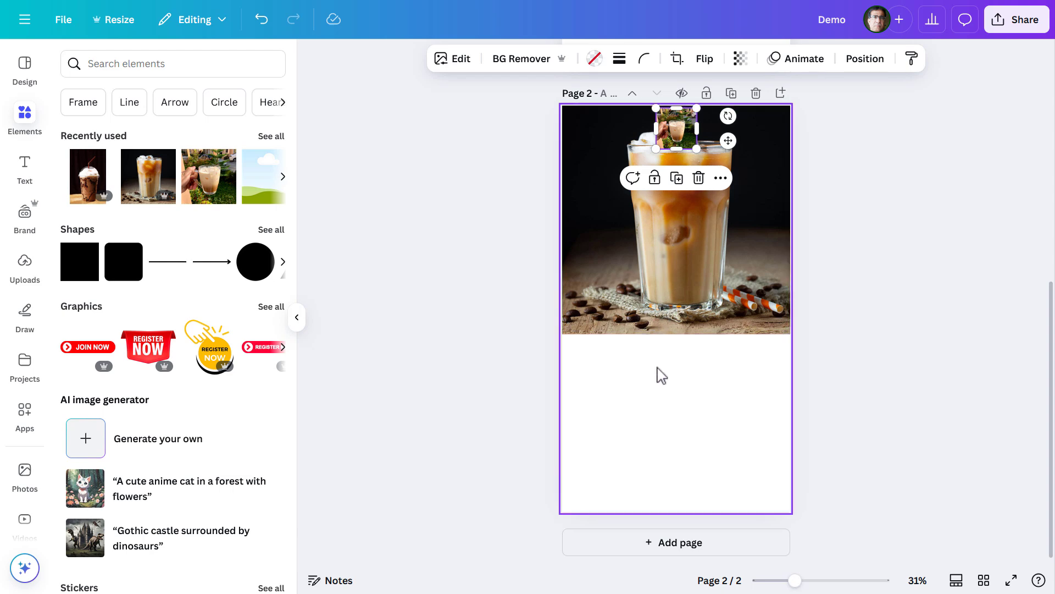
Step: Duplicate page 2 and delete the mug thumbnail from the new page 3
{"action": "left_click", "coordinate": [658, 408]}
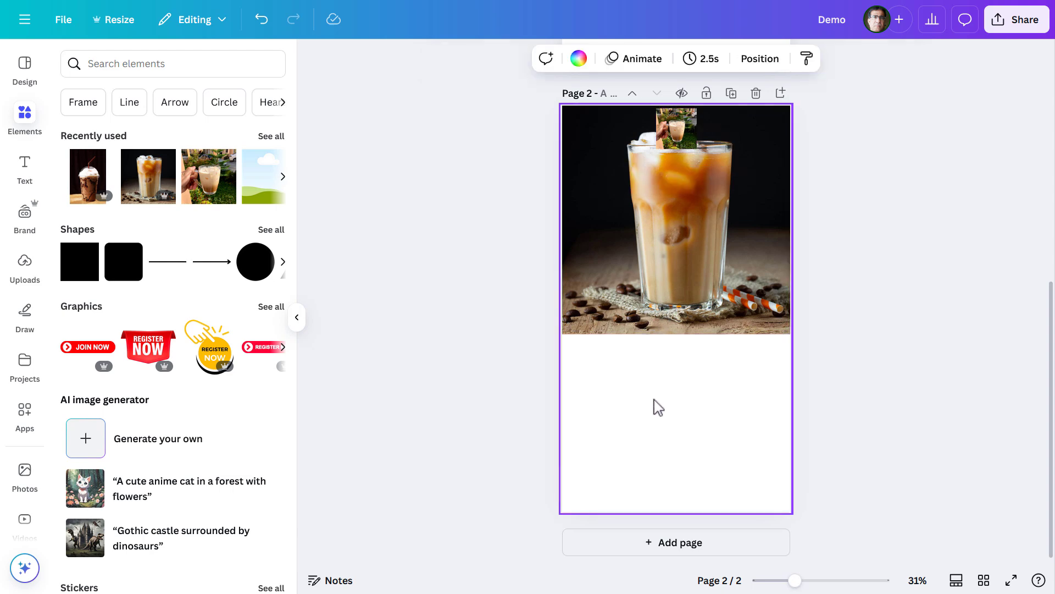
{"action": "left_click", "coordinate": [731, 93]}
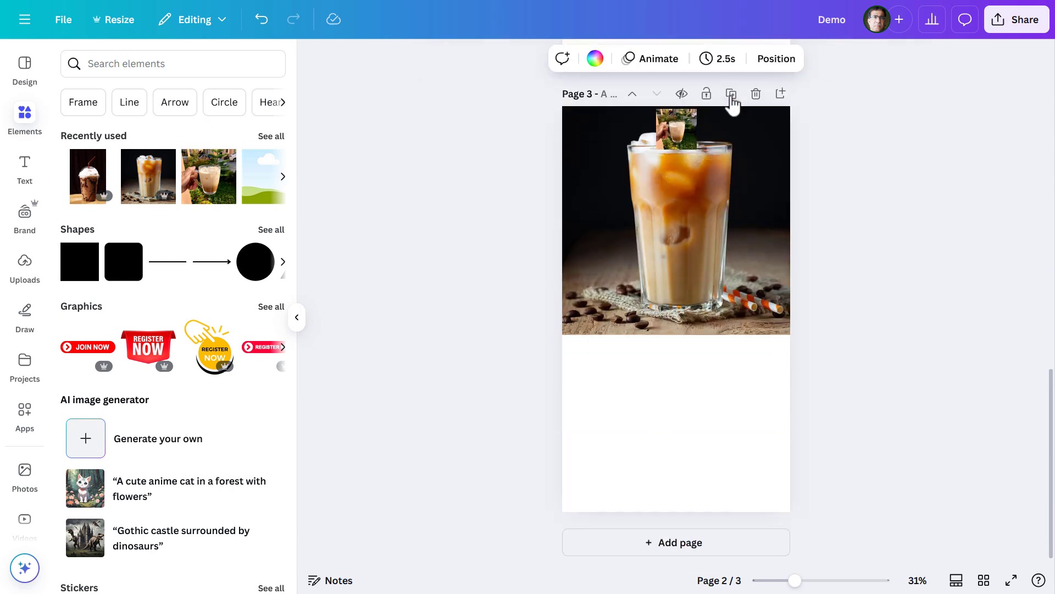
{"action": "left_click", "coordinate": [689, 134]}
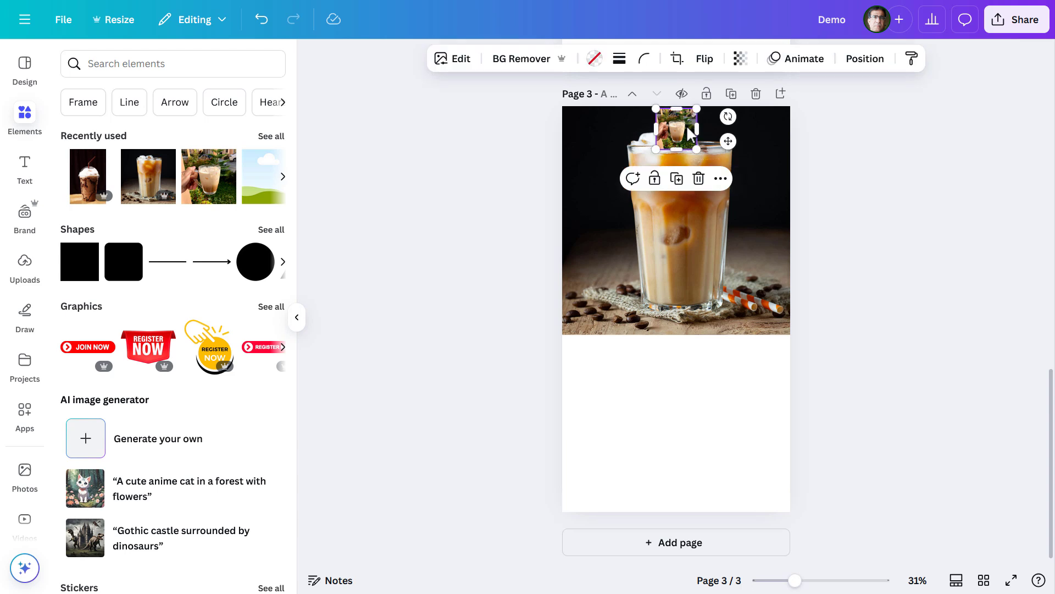
{"action": "key", "text": "Delete"}
Step: Shrink the iced coffee photo on page 3 to a small thumbnail in the blank area below the frame
{"action": "left_click", "coordinate": [685, 174]}
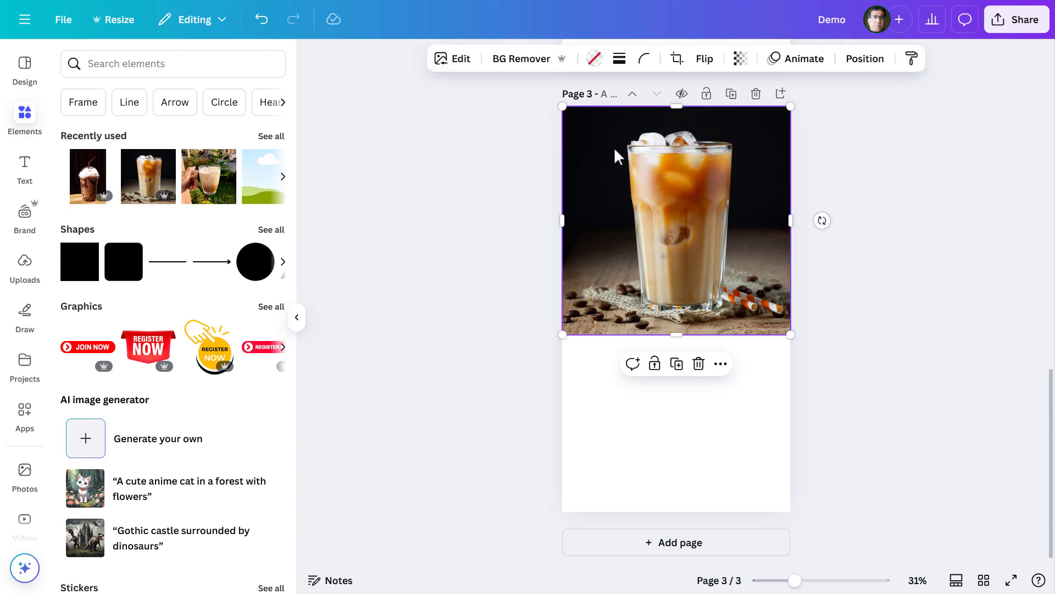
{"action": "left_click_drag", "start_coordinate": [560, 103], "coordinate": [689, 399]}
Step: Duplicate the chocolate drink frame, fill the original with the hand-held mug photo, and realign the chocolate drink copy over it
{"action": "left_click", "coordinate": [609, 175]}
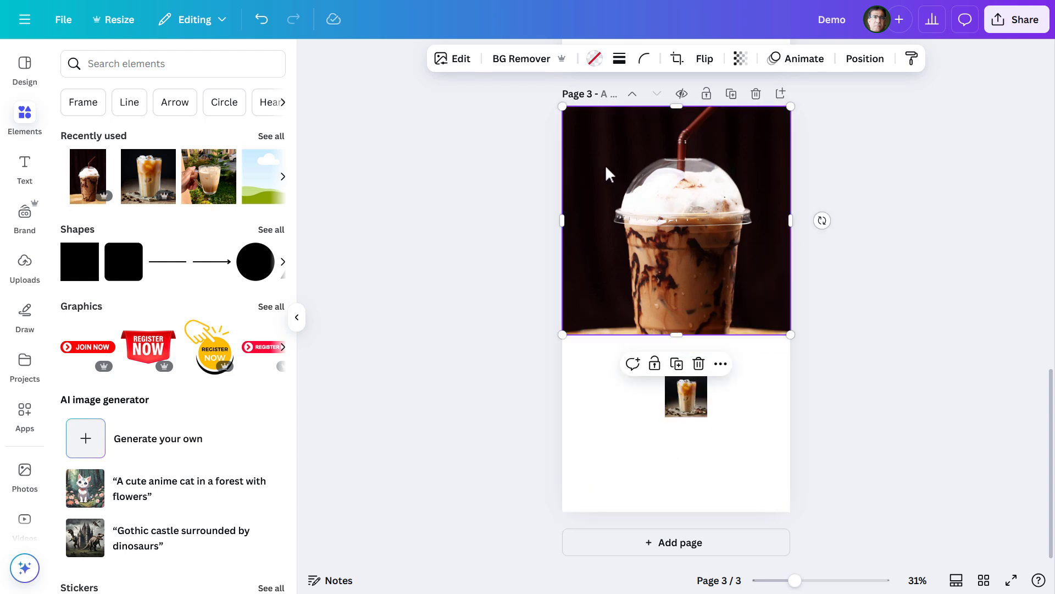
{"action": "left_click_drag", "start_coordinate": [634, 169], "coordinate": [667, 180]}
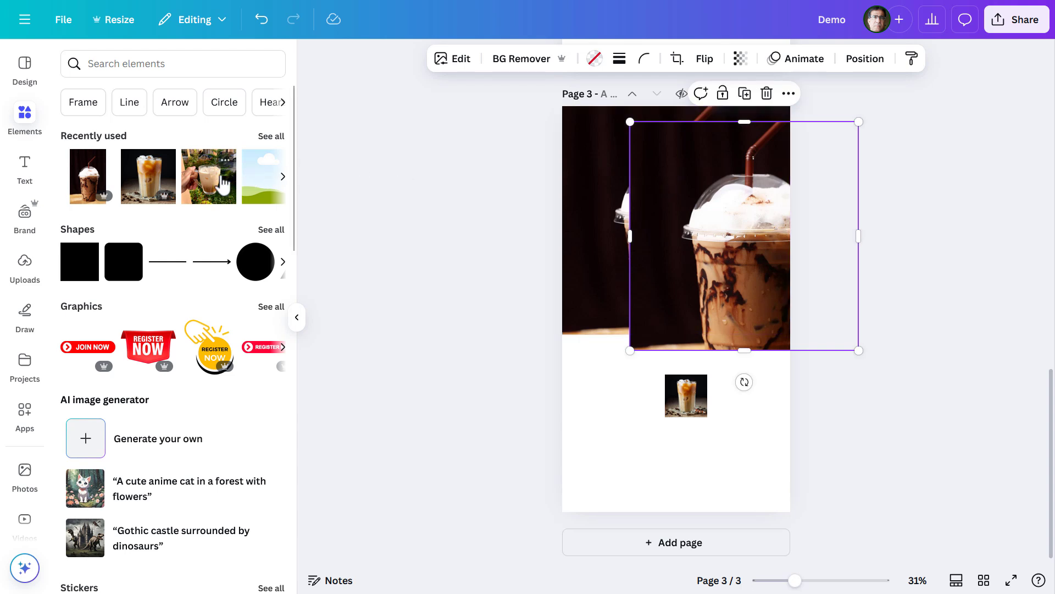
{"action": "left_click_drag", "start_coordinate": [216, 192], "coordinate": [591, 191]}
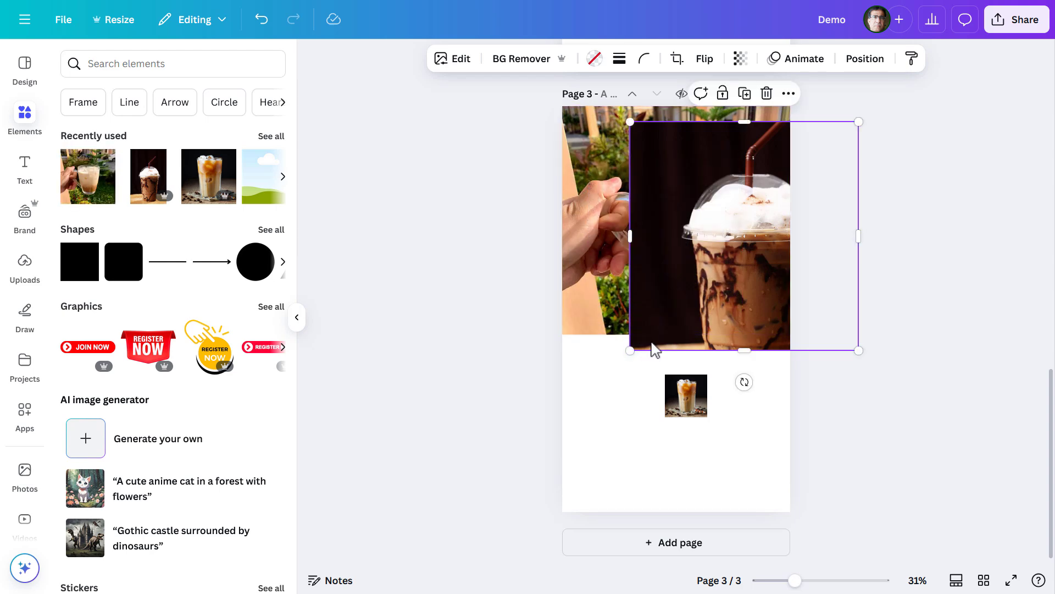
{"action": "left_click_drag", "start_coordinate": [679, 269], "coordinate": [612, 255]}
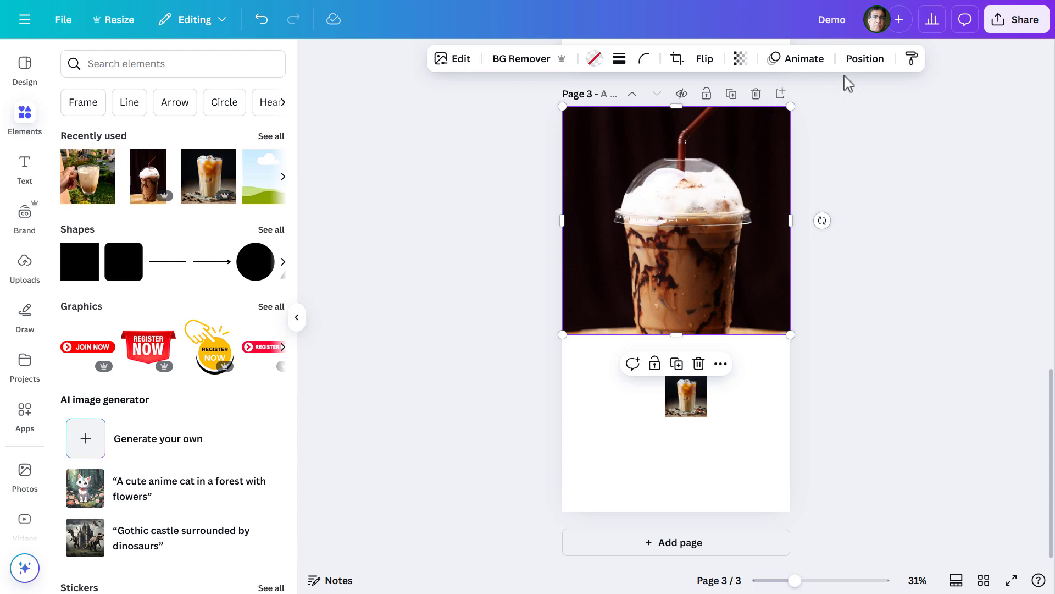
Step: Bring the iced coffee thumbnail to the front of the layers and place it at the top centre of the chocolate drink photo
{"action": "left_click", "coordinate": [865, 62]}
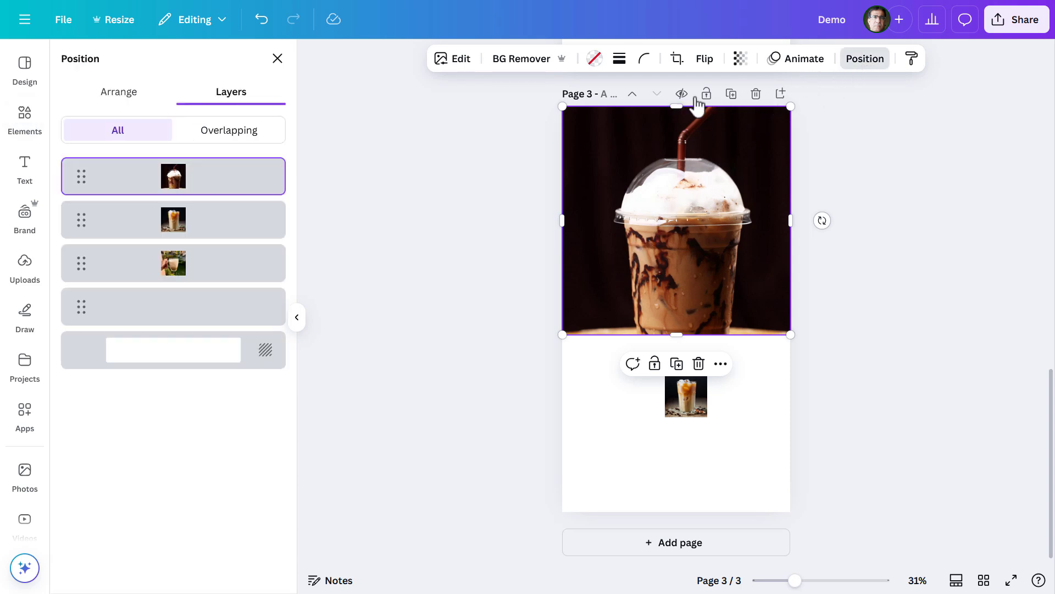
{"action": "left_click", "coordinate": [700, 409]}
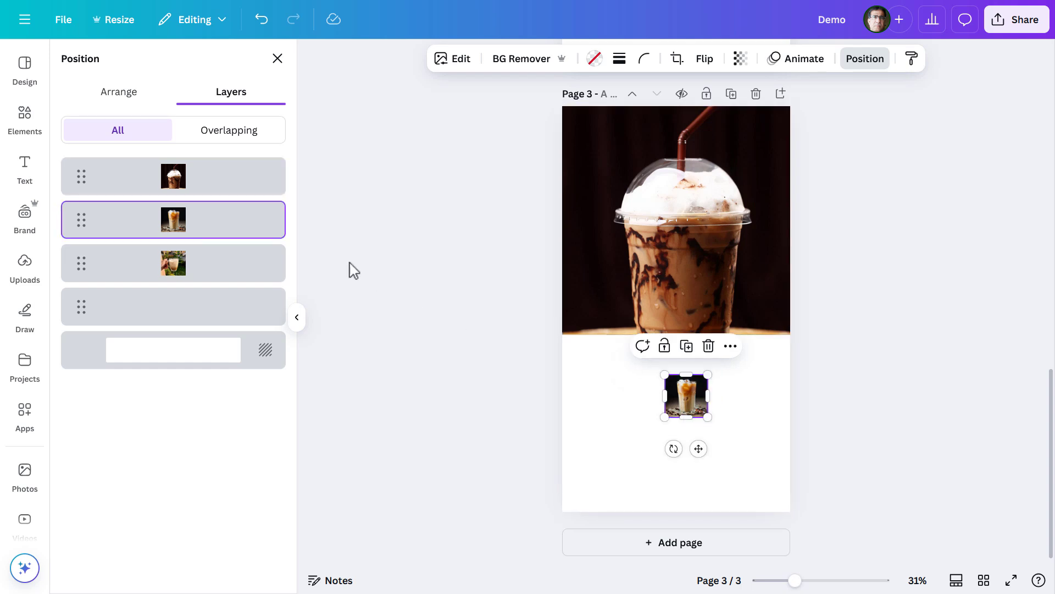
{"action": "left_click_drag", "start_coordinate": [233, 187], "coordinate": [236, 229]}
{"action": "left_click", "coordinate": [220, 181]}
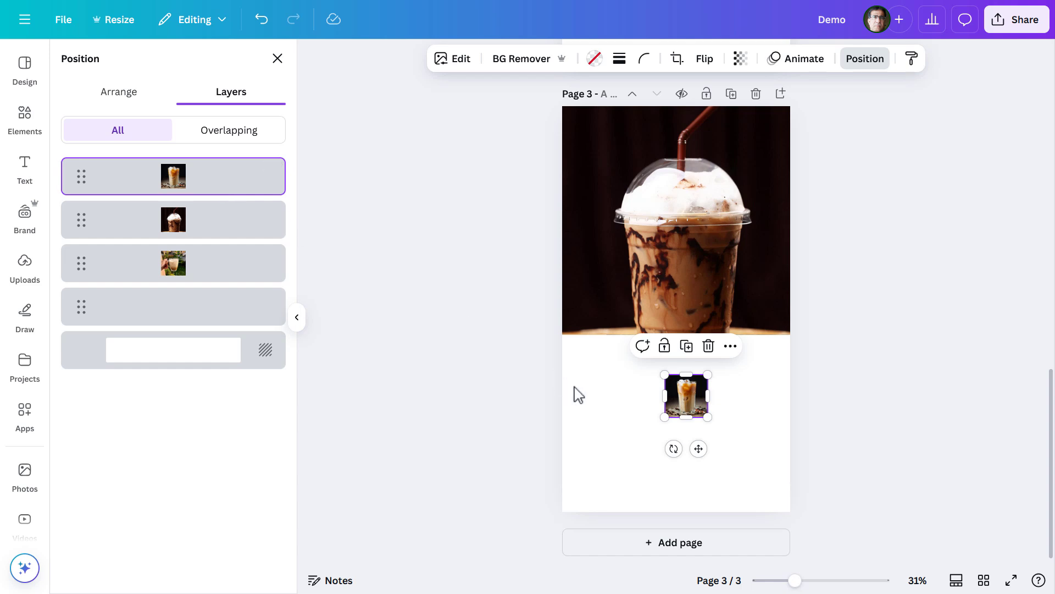
{"action": "left_click_drag", "start_coordinate": [690, 402], "coordinate": [682, 127]}
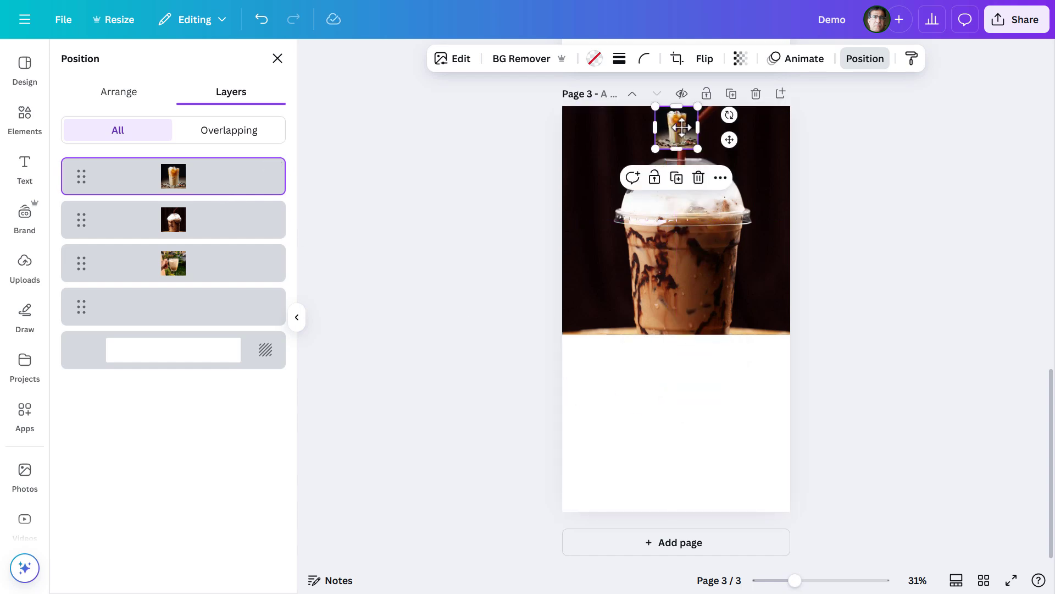
Step: Duplicate page 3 and delete the iced coffee thumbnail from the new page 4
{"action": "left_click", "coordinate": [654, 388]}
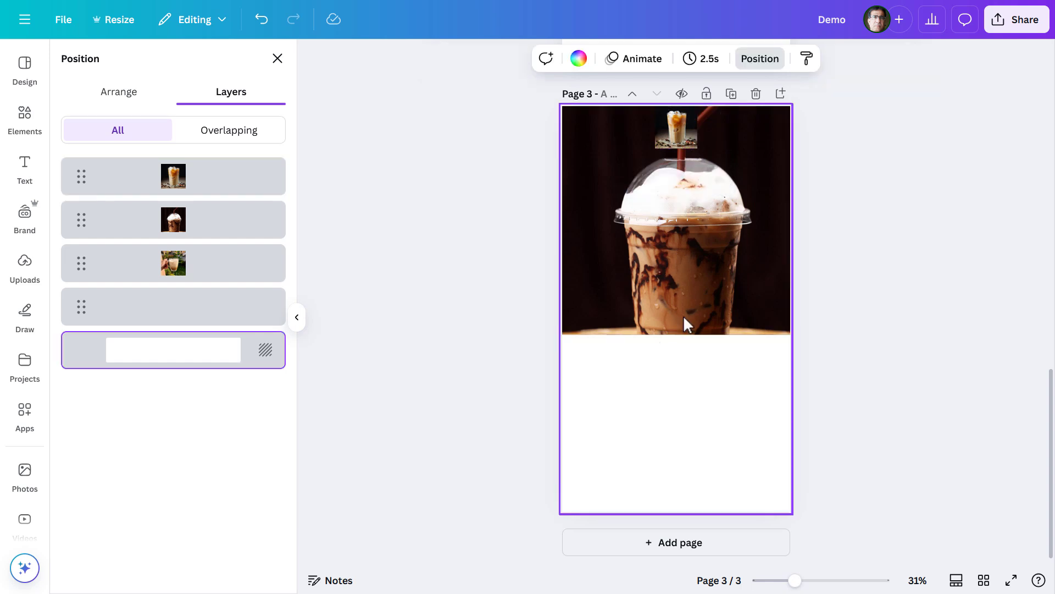
{"action": "left_click", "coordinate": [731, 95]}
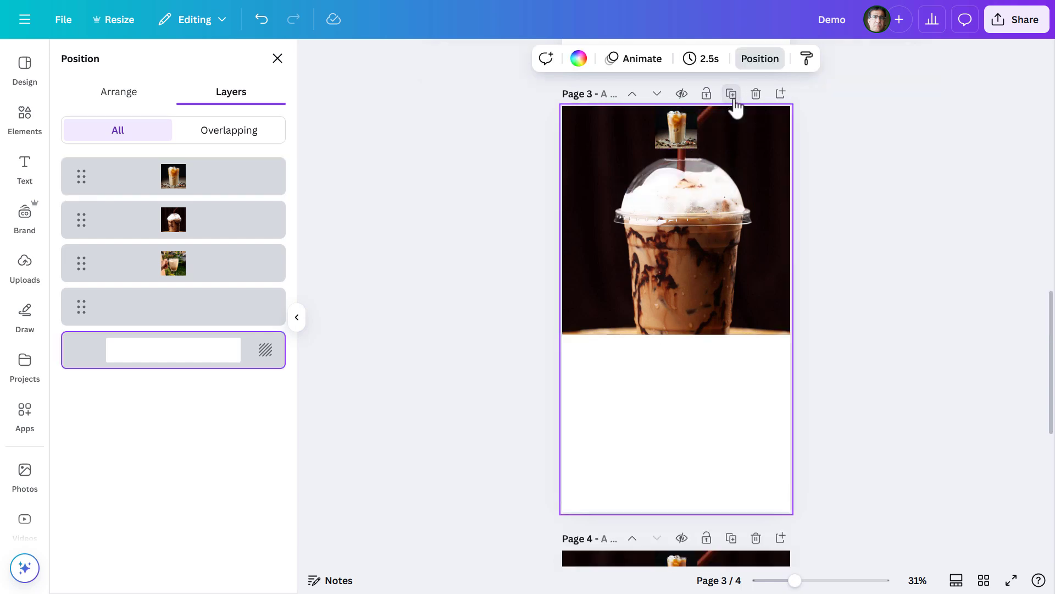
{"action": "left_click", "coordinate": [685, 128]}
{"action": "key", "text": "Delete"}
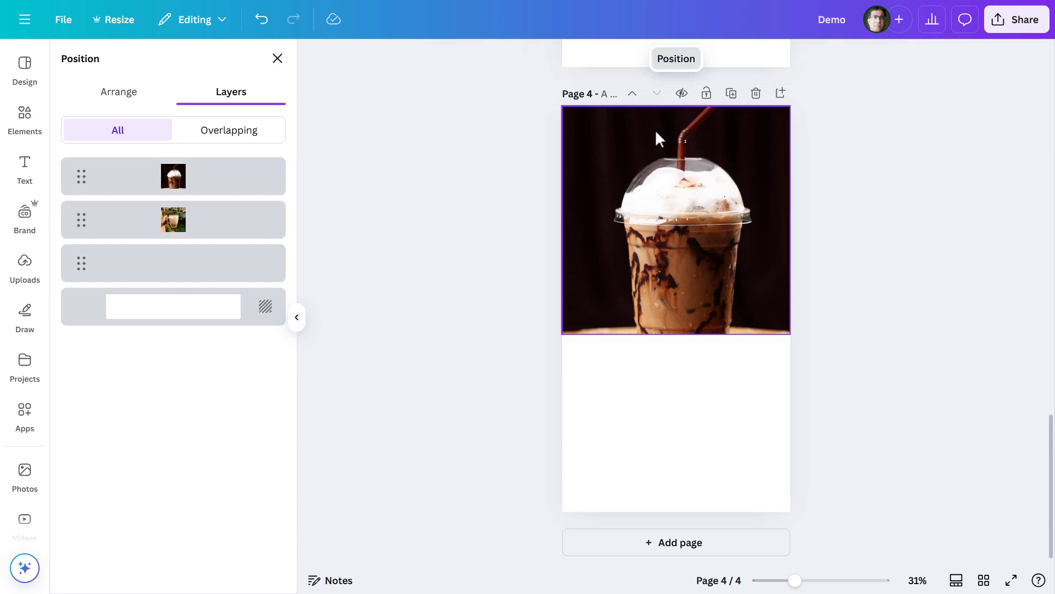
Step: Shrink page 4's chocolate drink photo to a thumbnail at the top centre and set its transparency to 0
{"action": "left_click", "coordinate": [656, 132]}
{"action": "left_click_drag", "start_coordinate": [563, 107], "coordinate": [677, 128]}
{"action": "left_click", "coordinate": [740, 59]}
{"action": "left_click_drag", "start_coordinate": [756, 117], "coordinate": [652, 129]}
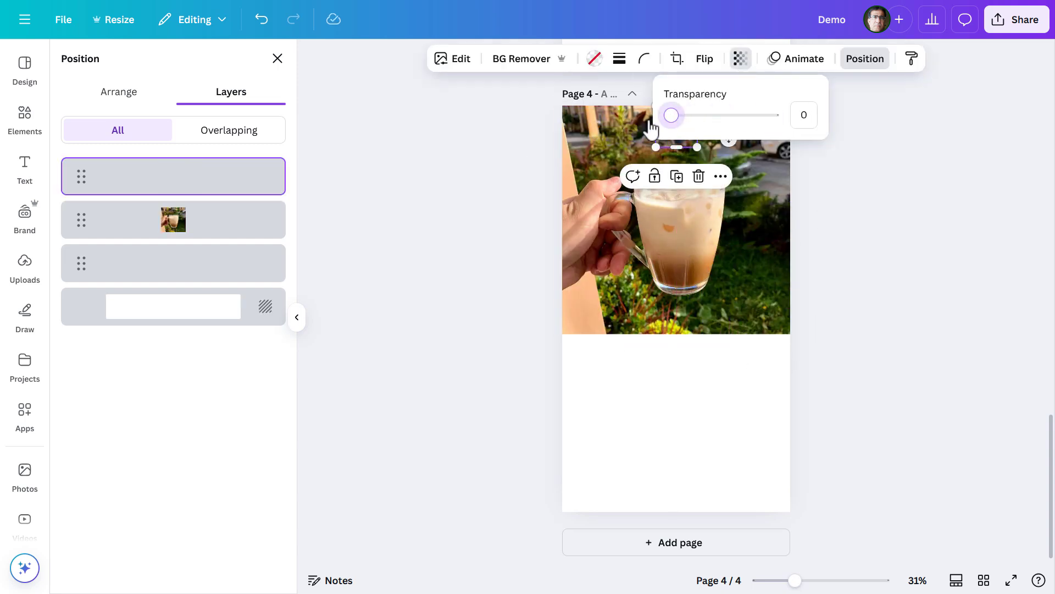
Step: Make the iced coffee thumbnail at the top of page 3 fully transparent
{"action": "scroll", "coordinate": [474, 165], "scroll_direction": "up", "scroll_amount": 10}
{"action": "left_click", "coordinate": [673, 233]}
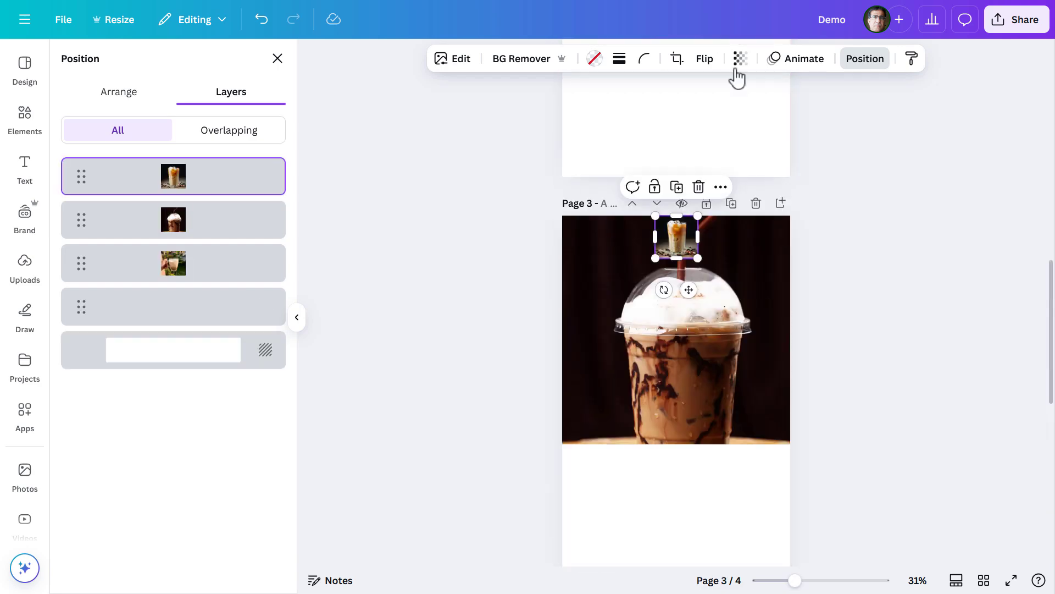
{"action": "left_click", "coordinate": [740, 60]}
{"action": "left_click_drag", "start_coordinate": [773, 114], "coordinate": [654, 116]}
Step: Make the hand-held mug thumbnail at the top of page 2 fully transparent
{"action": "scroll", "coordinate": [512, 203], "scroll_direction": "up", "scroll_amount": 6}
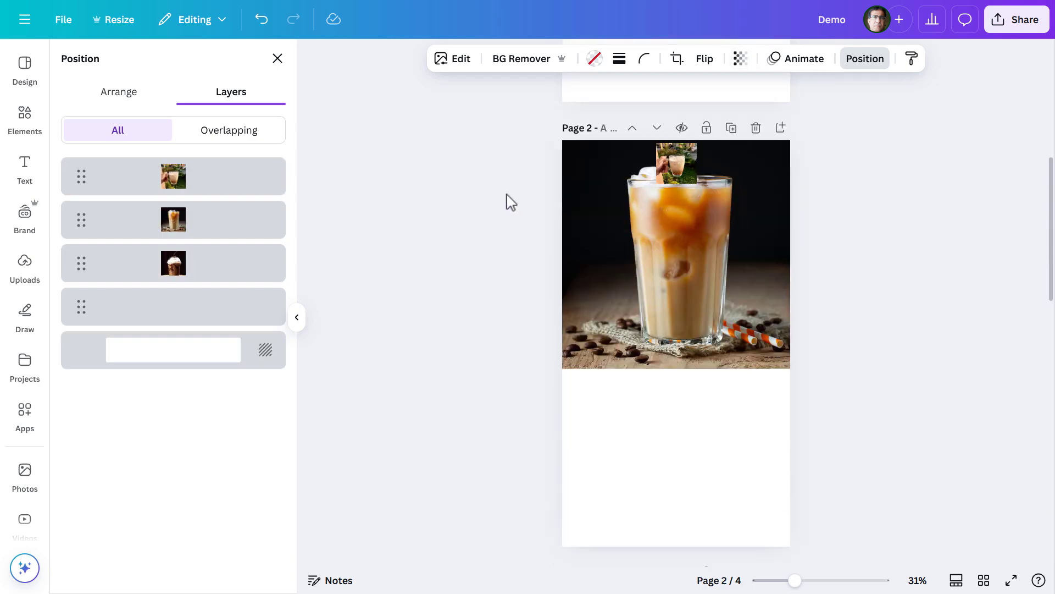
{"action": "left_click", "coordinate": [677, 162]}
{"action": "left_click", "coordinate": [740, 59]}
{"action": "left_click_drag", "start_coordinate": [772, 116], "coordinate": [655, 117]}
Step: Return to page 1, collapse the side panel, and switch the editor to the page thumbnail view
{"action": "scroll", "coordinate": [497, 187], "scroll_direction": "up", "scroll_amount": 4}
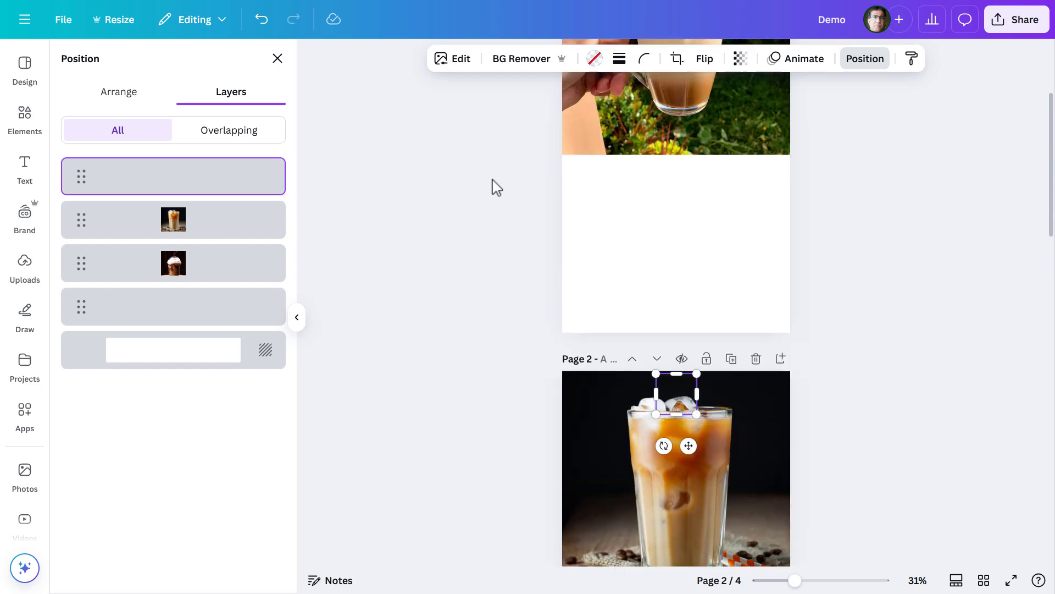
{"action": "scroll", "coordinate": [492, 184], "scroll_direction": "up", "scroll_amount": 3}
{"action": "left_click", "coordinate": [301, 322]}
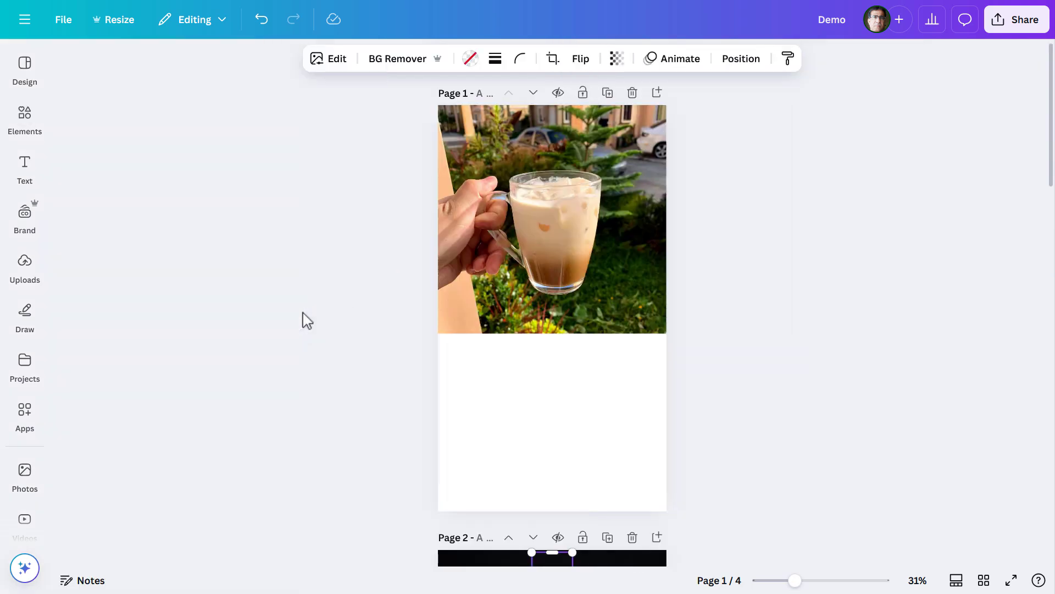
{"action": "left_click", "coordinate": [830, 220]}
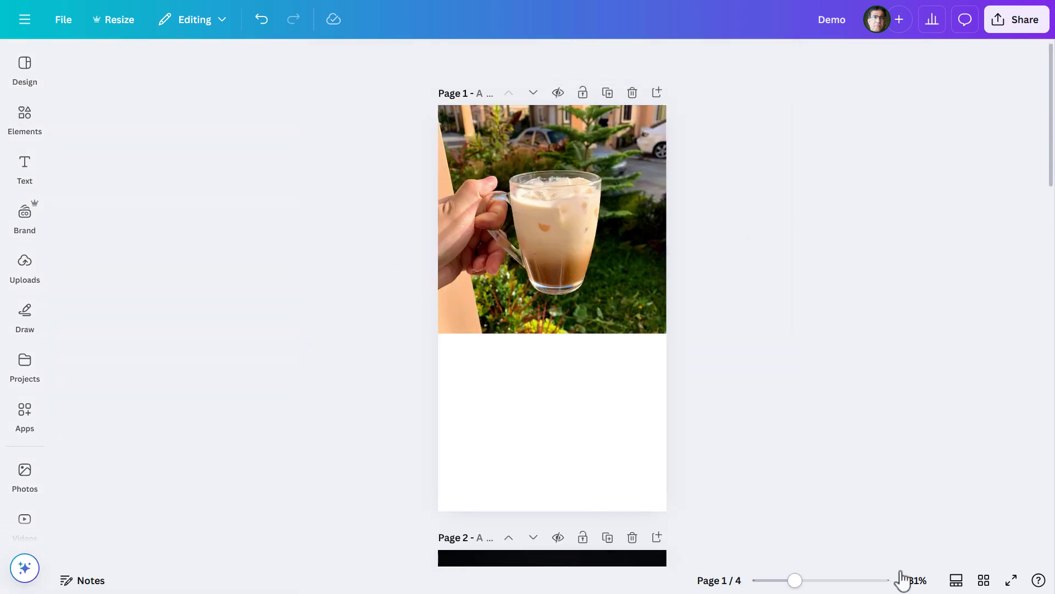
{"action": "left_click", "coordinate": [955, 580]}
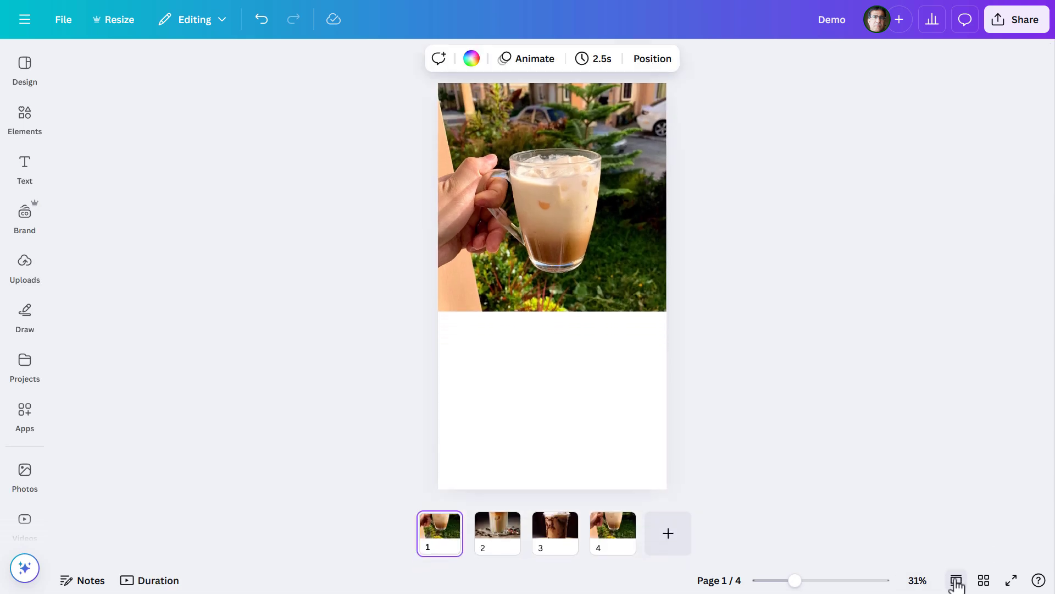
Step: Select all four pages and set their timing to 2 seconds each
{"action": "left_click", "coordinate": [500, 542], "text": "shift"}
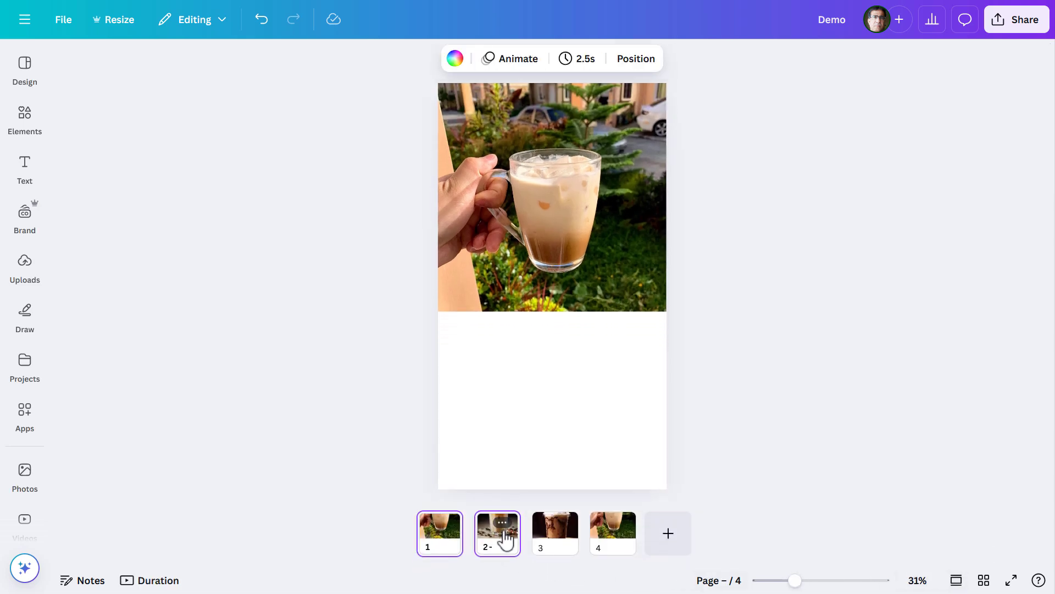
{"action": "left_click", "coordinate": [550, 541], "text": "shift"}
{"action": "left_click", "coordinate": [616, 540], "text": "shift"}
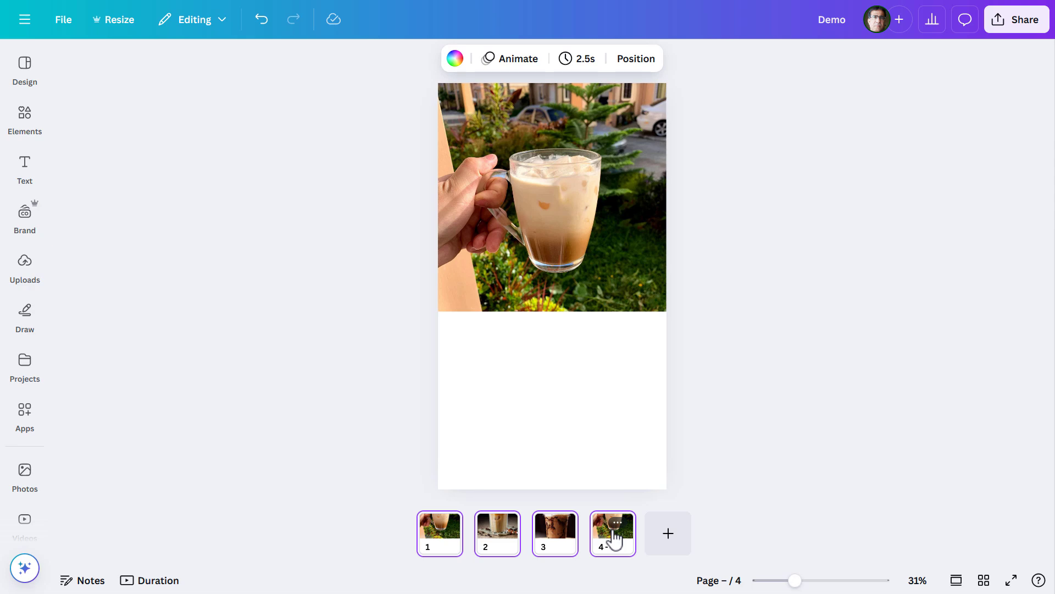
{"action": "left_click", "coordinate": [595, 65]}
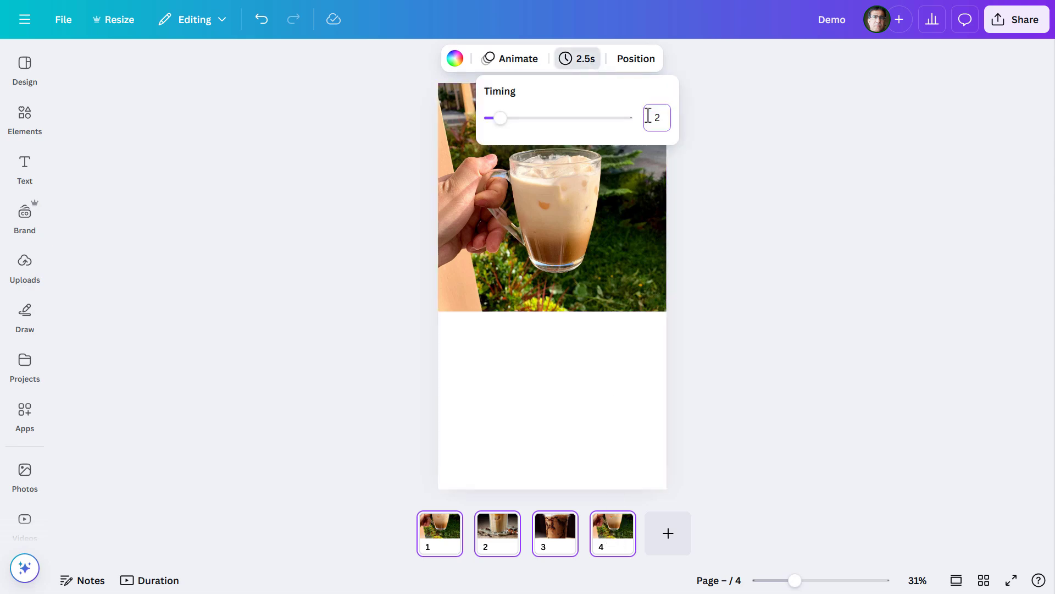
{"action": "key", "text": "Return"}
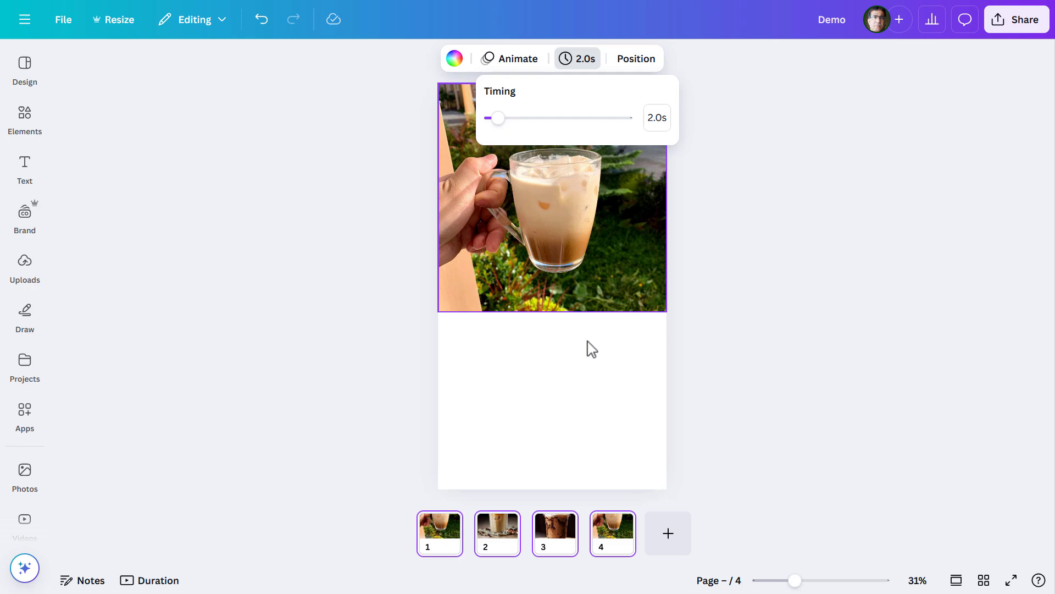
Step: Apply the Match & Move transition between all four pages with a duration of 0.7 seconds
{"action": "left_click", "coordinate": [469, 545]}
{"action": "left_click", "coordinate": [468, 544]}
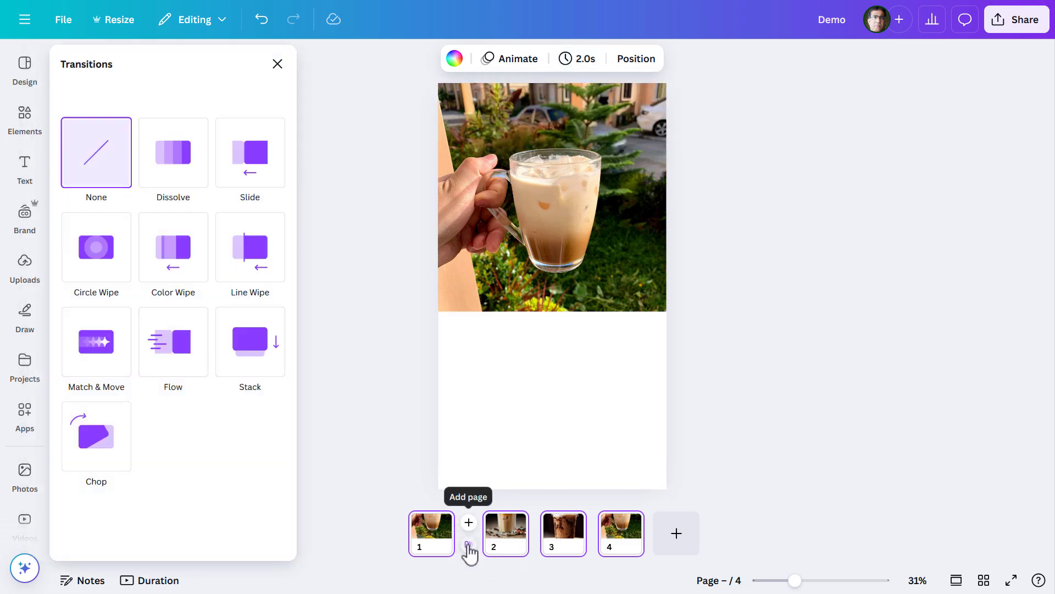
{"action": "left_click", "coordinate": [99, 351]}
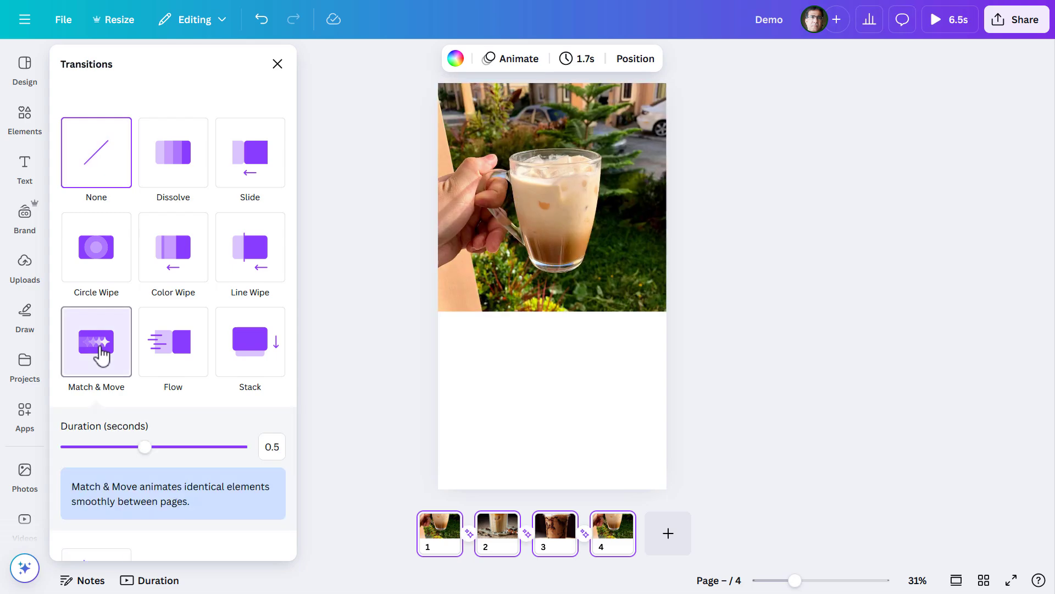
{"action": "left_click_drag", "start_coordinate": [145, 448], "coordinate": [186, 462]}
{"action": "scroll", "coordinate": [187, 462], "scroll_direction": "down", "scroll_amount": 2}
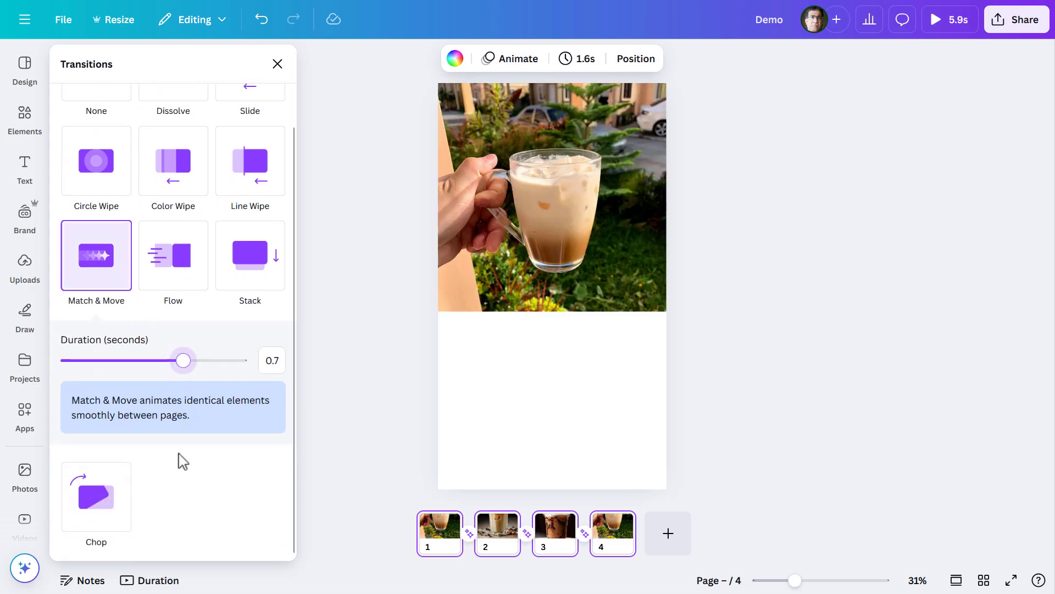
{"action": "scroll", "coordinate": [183, 461], "scroll_direction": "up", "scroll_amount": 2}
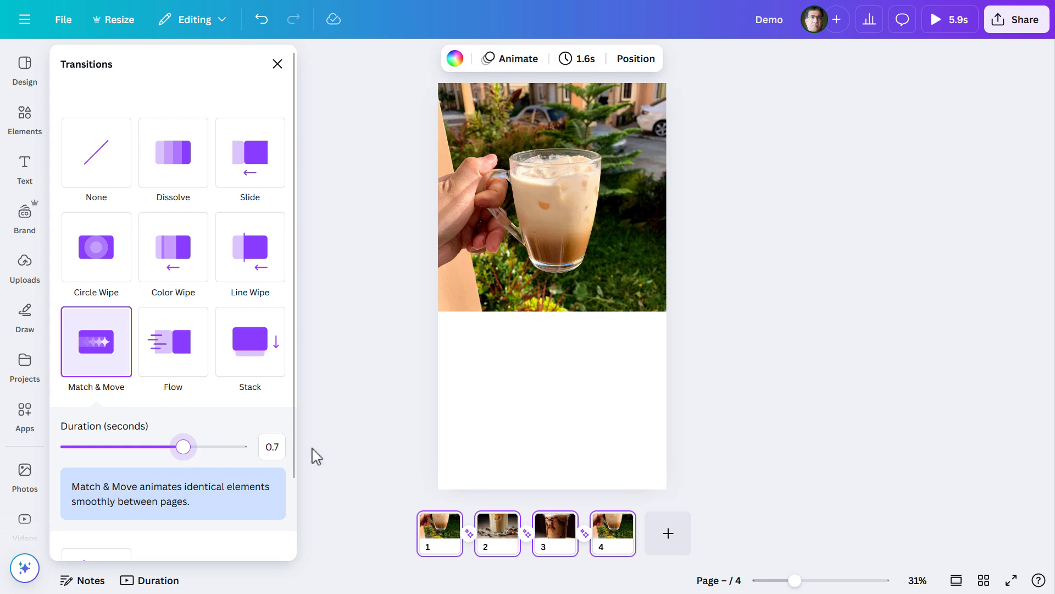
{"action": "left_click", "coordinate": [337, 448]}
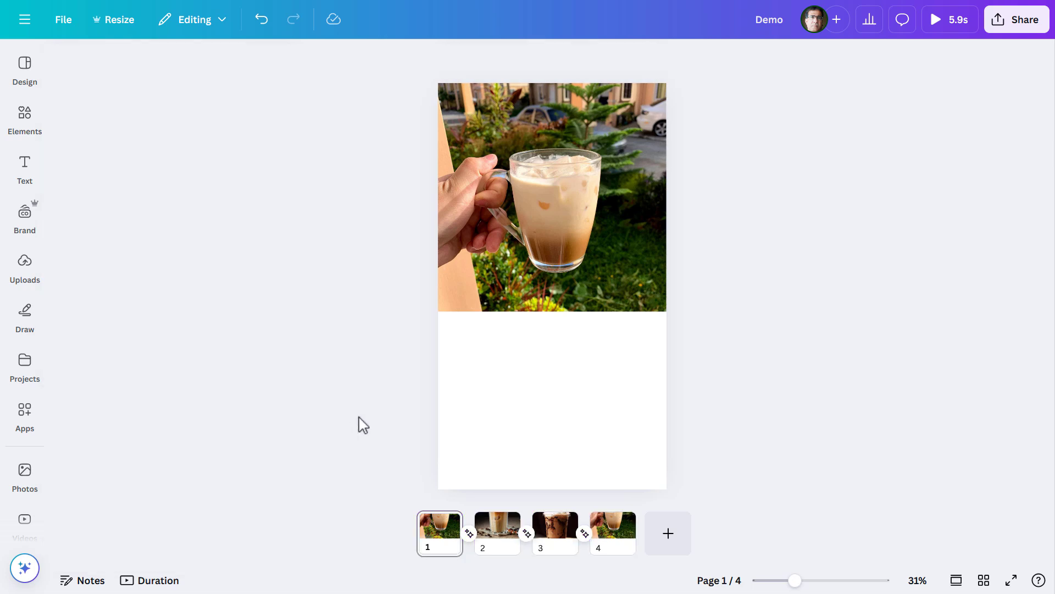
Step: Preview the animated design and switch back to the scrolling page view at page 1
{"action": "left_click", "coordinate": [952, 21]}
{"action": "left_click", "coordinate": [955, 579]}
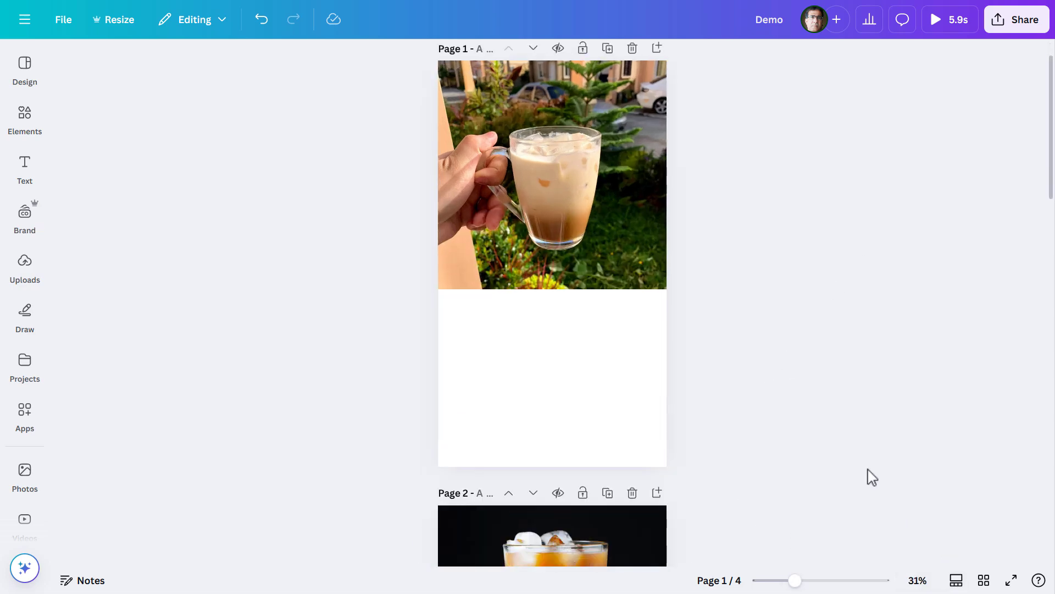
{"action": "scroll", "coordinate": [873, 477], "scroll_direction": "up", "scroll_amount": 1}
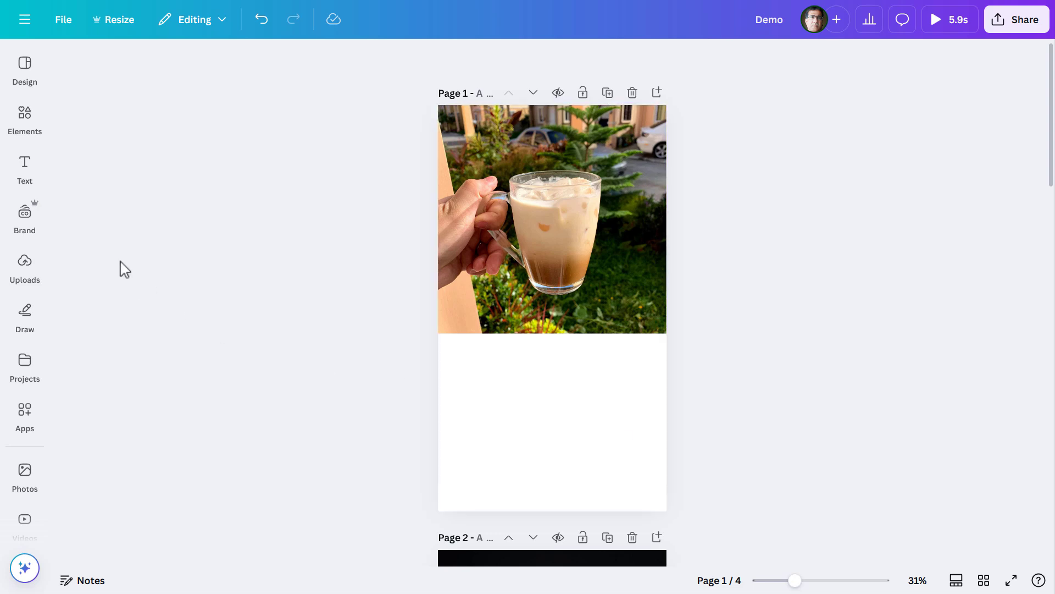
Step: Add the recently used square frame to the white area below page 1's photo and set it to 100 × 100 px
{"action": "left_click", "coordinate": [32, 119]}
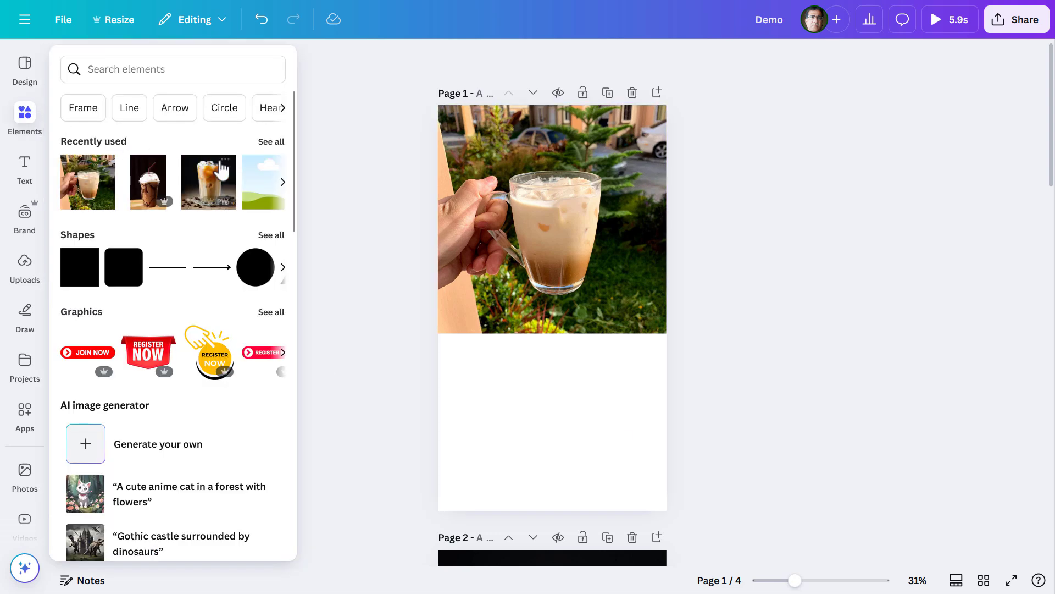
{"action": "left_click", "coordinate": [258, 180]}
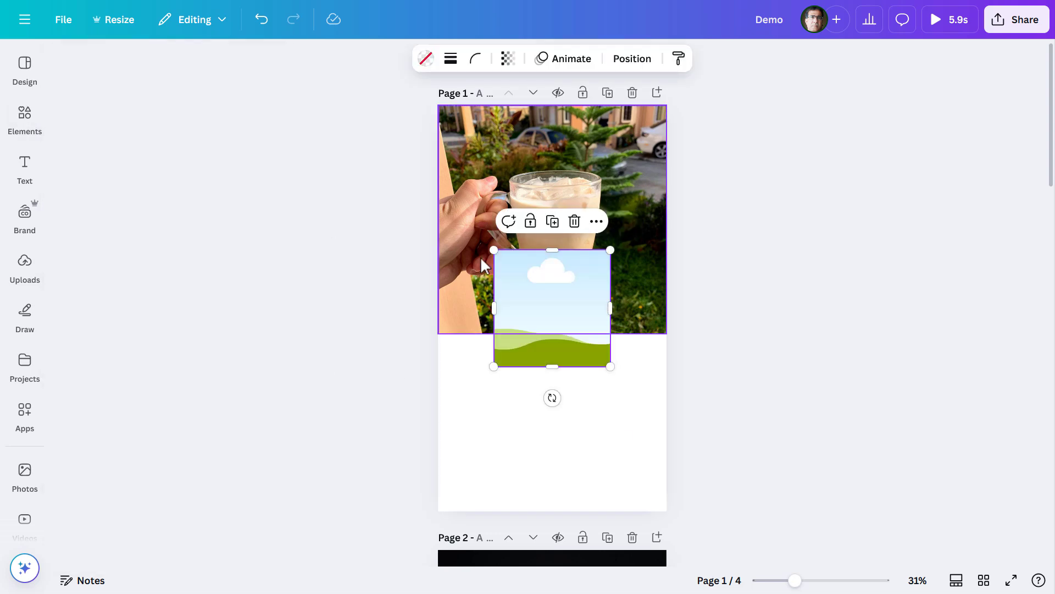
{"action": "left_click_drag", "start_coordinate": [530, 306], "coordinate": [506, 402]}
{"action": "left_click", "coordinate": [629, 59]}
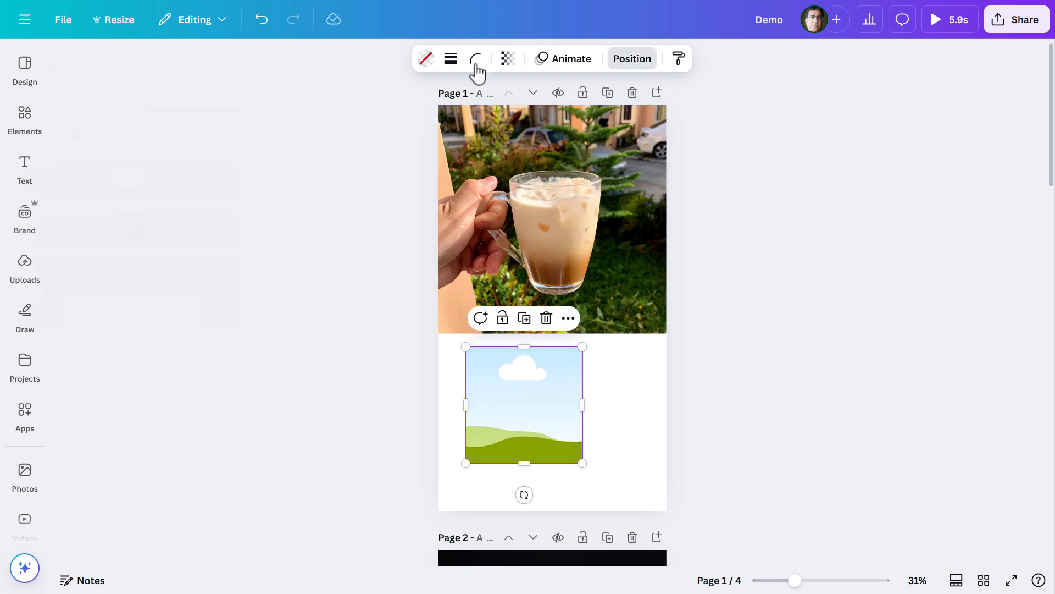
{"action": "left_click", "coordinate": [106, 387]}
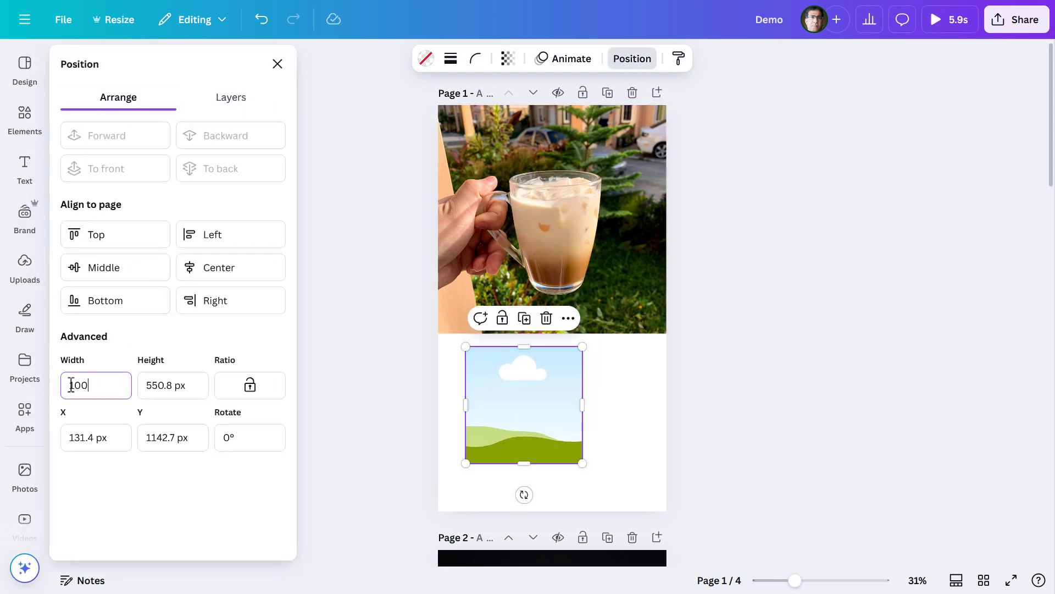
{"action": "type", "text": "100"}
{"action": "key", "text": "Tab"}
{"action": "key", "text": "Return"}
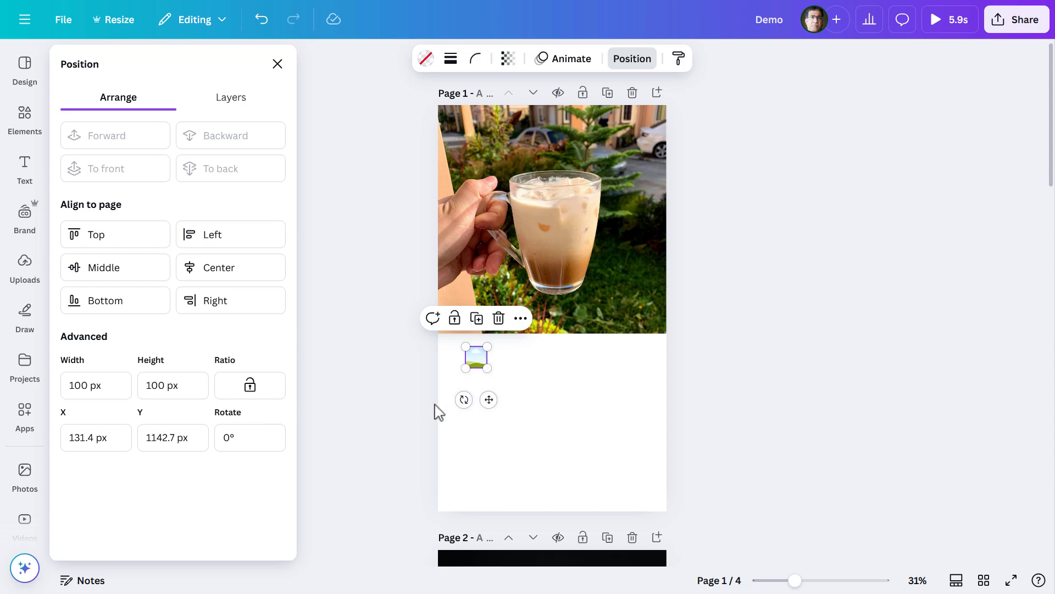
Step: Enlarge the frame to about 144 px square and duplicate it into an evenly spaced row of three
{"action": "left_click_drag", "start_coordinate": [487, 368], "coordinate": [539, 368]}
{"action": "key", "text": "ctrl+d"}
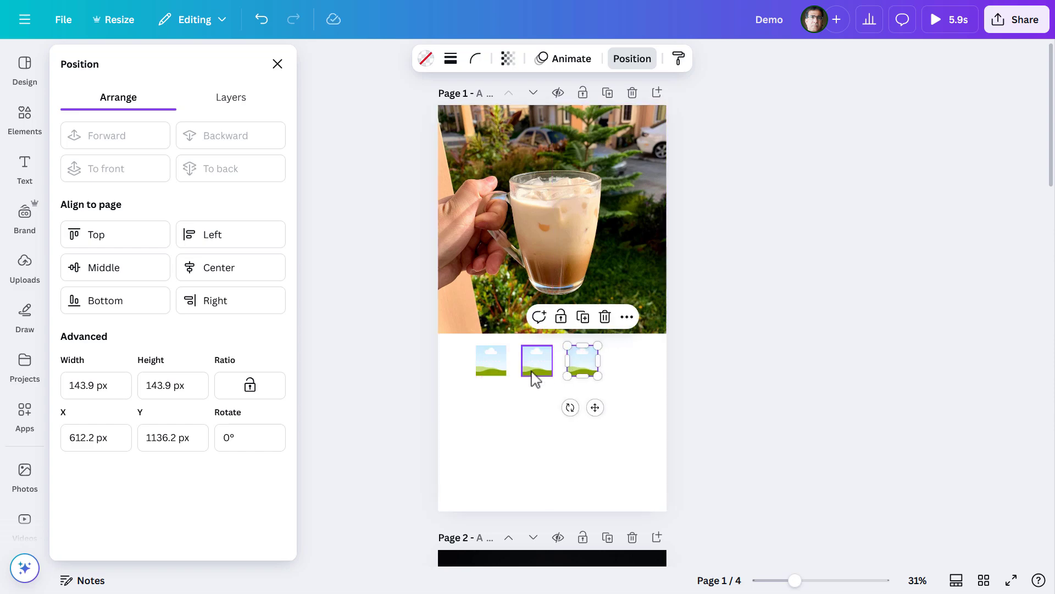
Step: Center the row of three frames horizontally on the page as a temporary group, leaving the frames ungrouped
{"action": "left_click", "coordinate": [496, 370]}
{"action": "left_click", "coordinate": [525, 365], "text": "shift"}
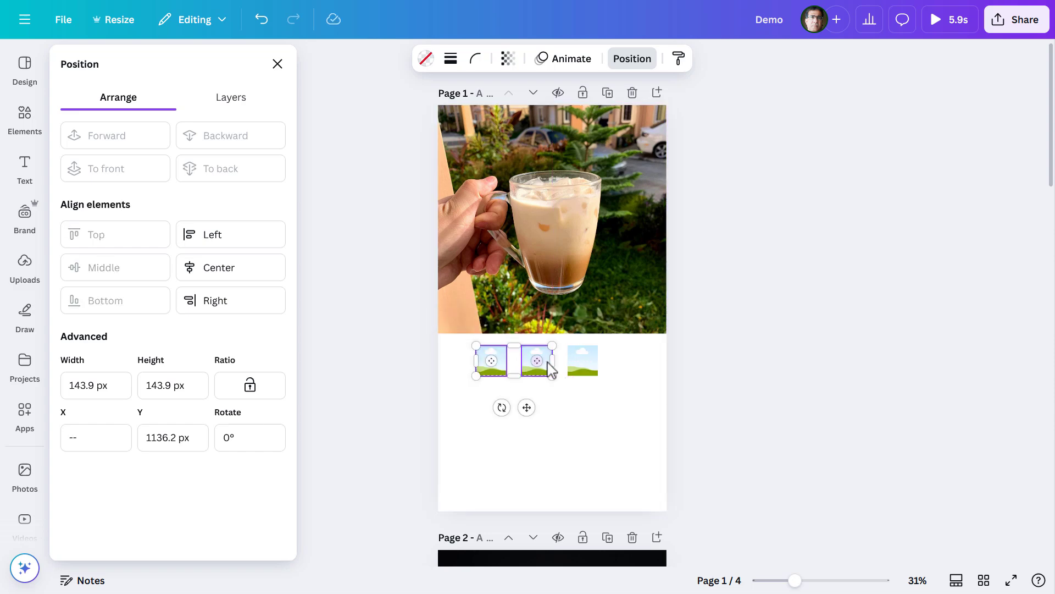
{"action": "left_click", "coordinate": [581, 360], "text": "shift"}
{"action": "left_click", "coordinate": [494, 317]}
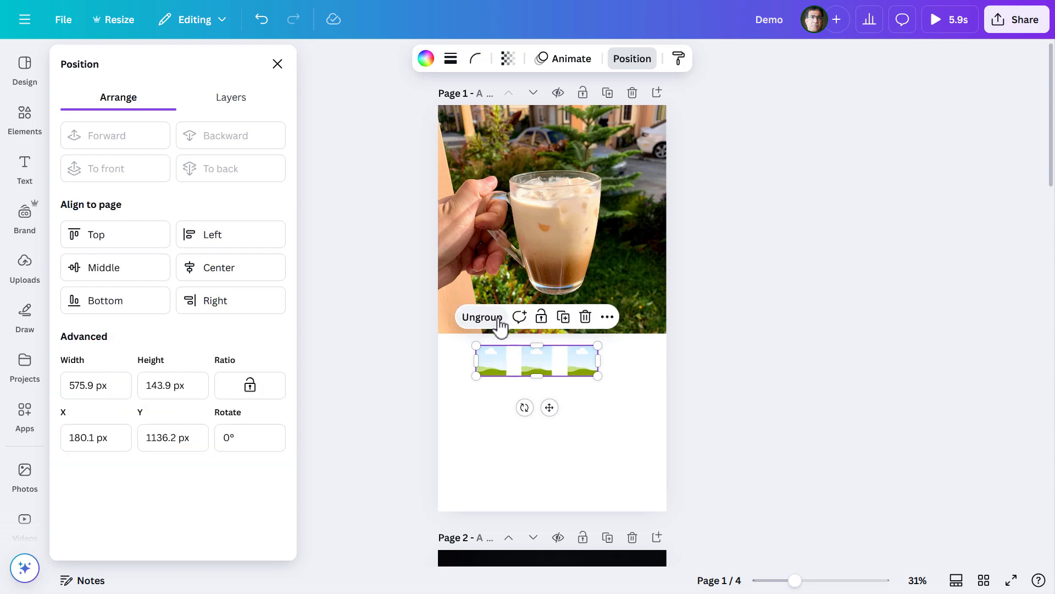
{"action": "left_click", "coordinate": [258, 273]}
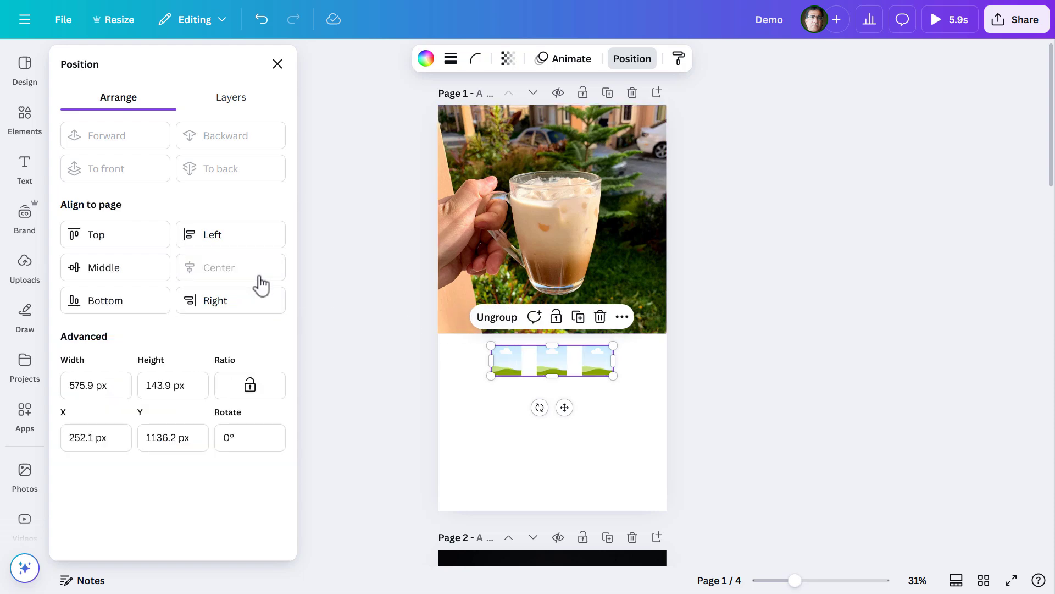
{"action": "left_click", "coordinate": [484, 403]}
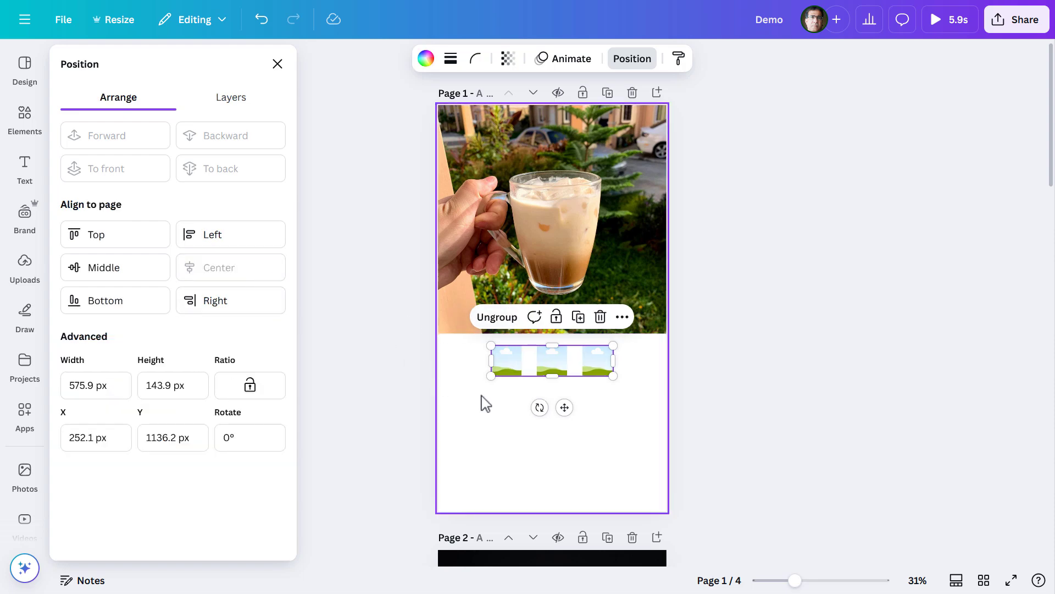
{"action": "left_click", "coordinate": [506, 367]}
{"action": "left_click", "coordinate": [477, 323]}
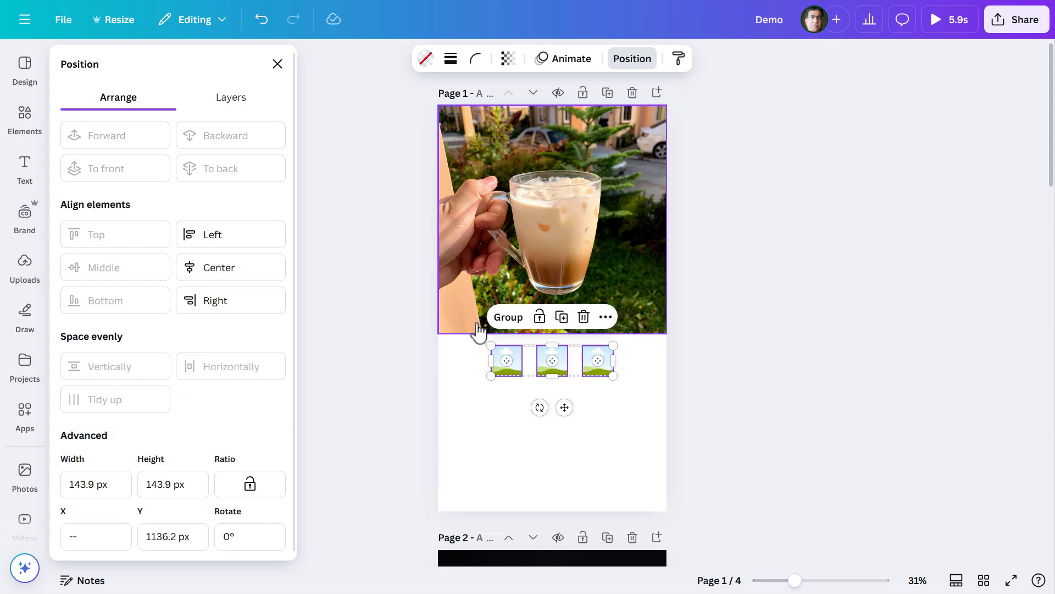
{"action": "left_click", "coordinate": [473, 410]}
Step: Place a copy of the left frame in the empty area below the row and fill it with white
{"action": "left_click", "coordinate": [507, 366]}
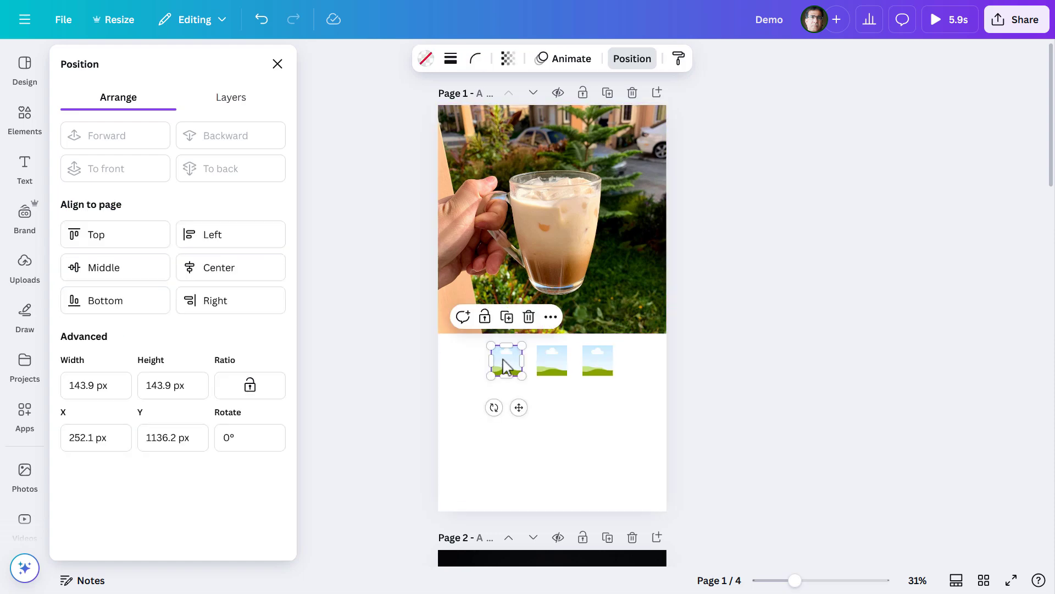
{"action": "left_click_drag", "start_coordinate": [506, 367], "coordinate": [514, 430]}
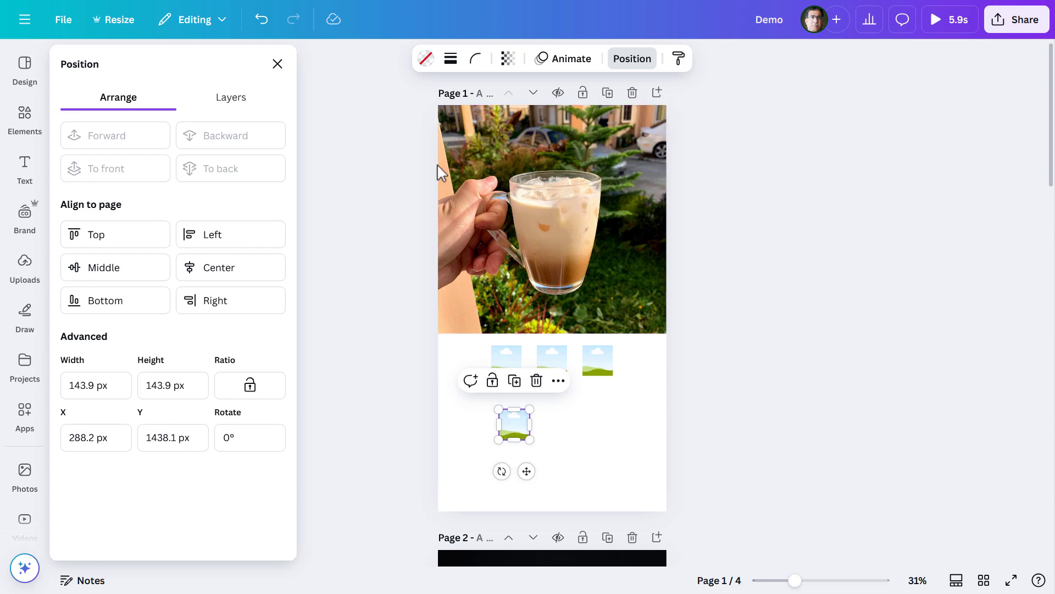
{"action": "left_click", "coordinate": [426, 60]}
{"action": "left_click", "coordinate": [159, 166]}
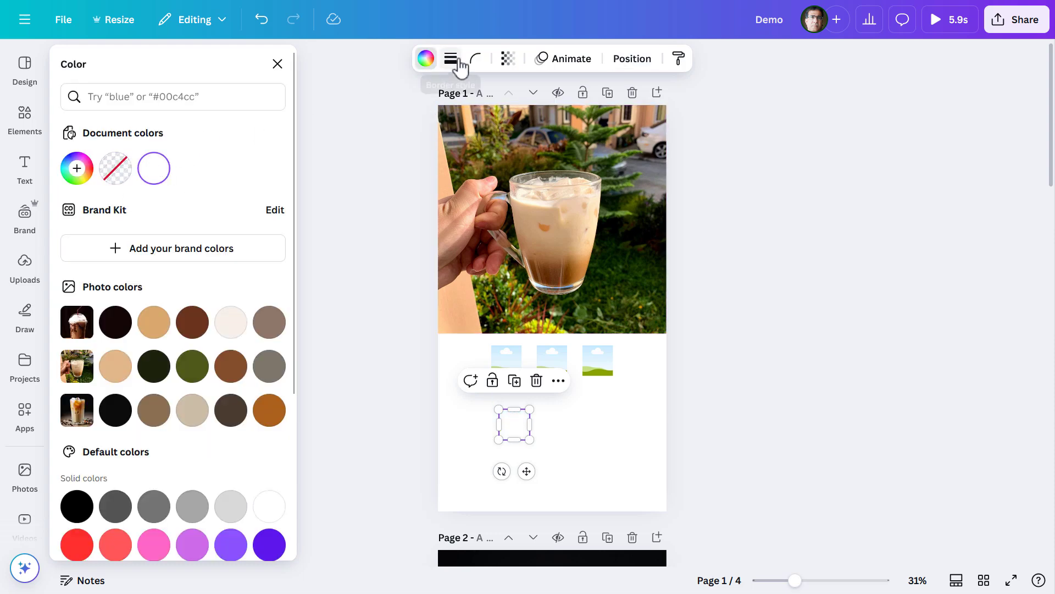
Step: Give the white square a solid border and adjust its border weight
{"action": "left_click", "coordinate": [461, 64]}
{"action": "left_click", "coordinate": [411, 100]}
{"action": "left_click", "coordinate": [530, 147]}
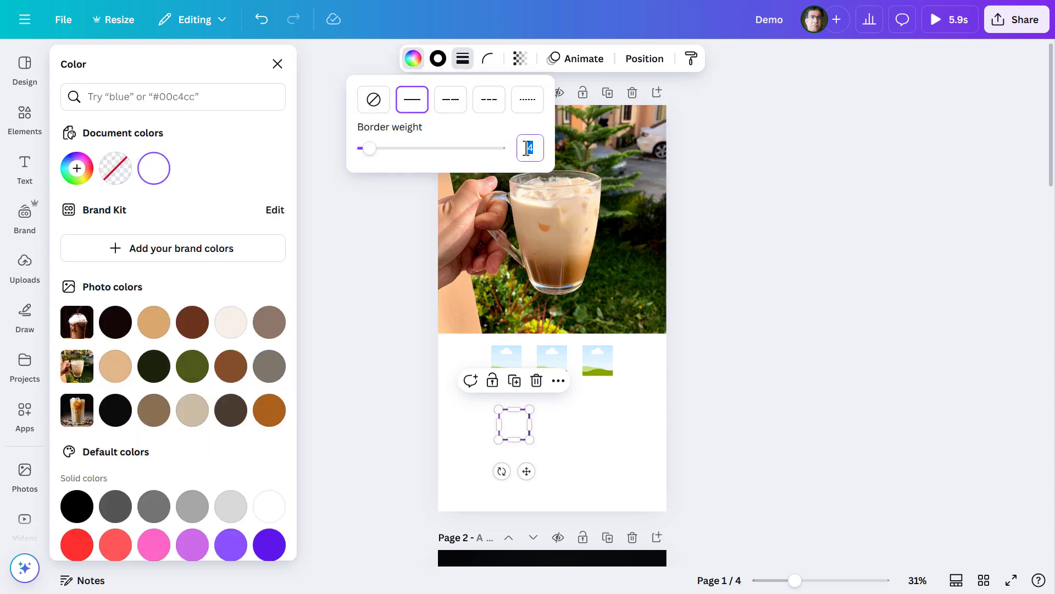
{"action": "key", "text": "Return"}
Step: Position the bordered white square over the frame row and duplicate it so that each of the three frames is covered
{"action": "left_click_drag", "start_coordinate": [514, 423], "coordinate": [554, 370]}
{"action": "key", "text": "ctrl+d"}
{"action": "key", "text": "ctrl+d"}
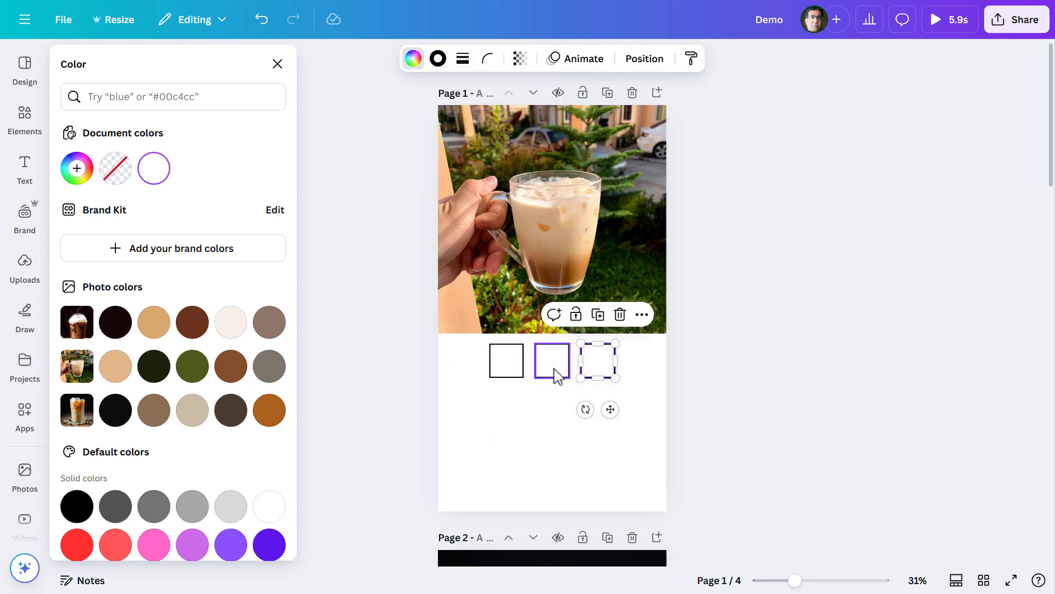
Step: Send each of the three bordered squares backward so they sit behind their frames
{"action": "right_click", "coordinate": [601, 370]}
{"action": "mouse_move", "coordinate": [662, 396]}
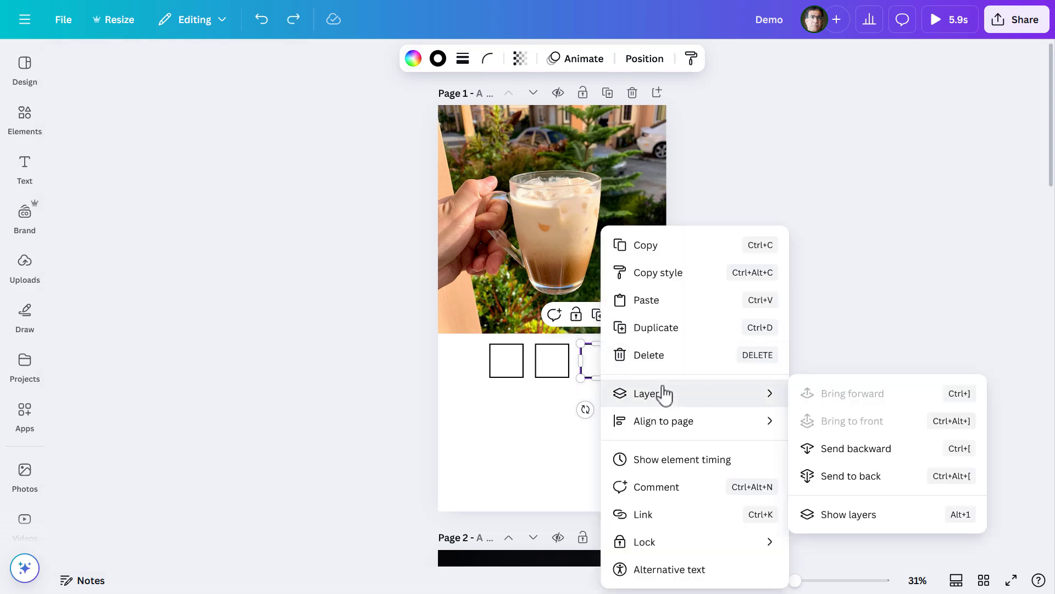
{"action": "left_click", "coordinate": [844, 447]}
{"action": "right_click", "coordinate": [566, 372]}
{"action": "mouse_move", "coordinate": [728, 394]}
{"action": "left_click", "coordinate": [753, 443]}
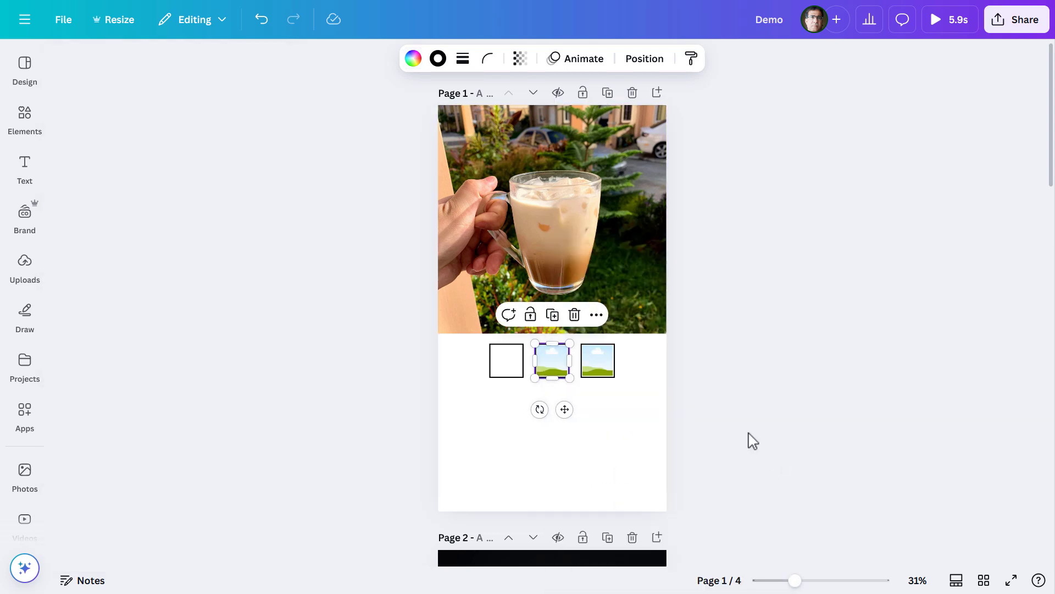
{"action": "right_click", "coordinate": [511, 372]}
{"action": "mouse_move", "coordinate": [551, 394]}
{"action": "left_click", "coordinate": [732, 447]}
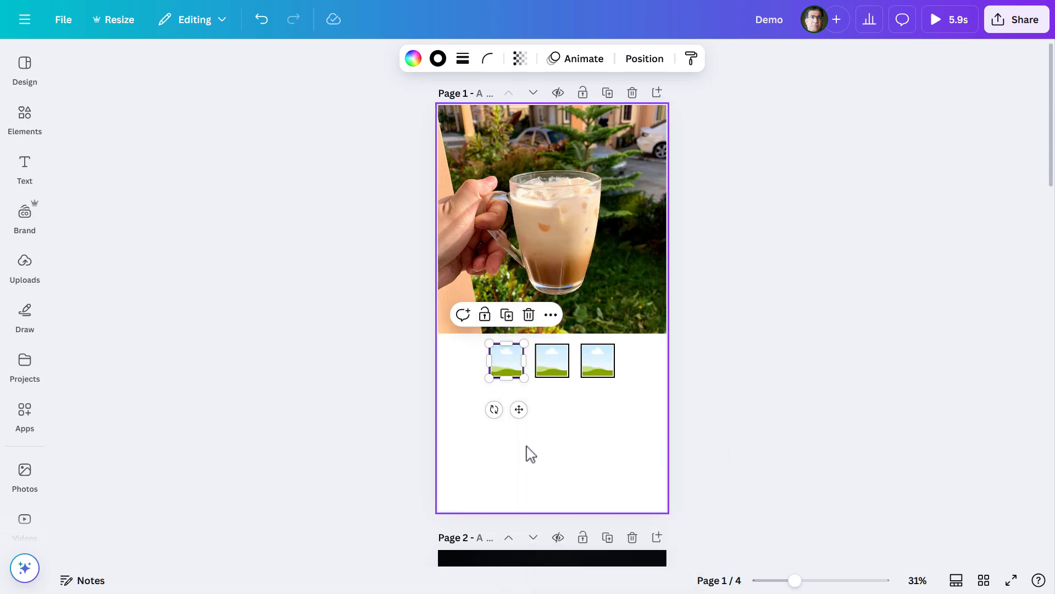
Step: Select the whole row of bordered frames and move it slightly down, away from the large photo
{"action": "left_click_drag", "start_coordinate": [458, 372], "coordinate": [647, 379]}
{"action": "left_click_drag", "start_coordinate": [557, 352], "coordinate": [557, 361]}
{"action": "left_click", "coordinate": [532, 464]}
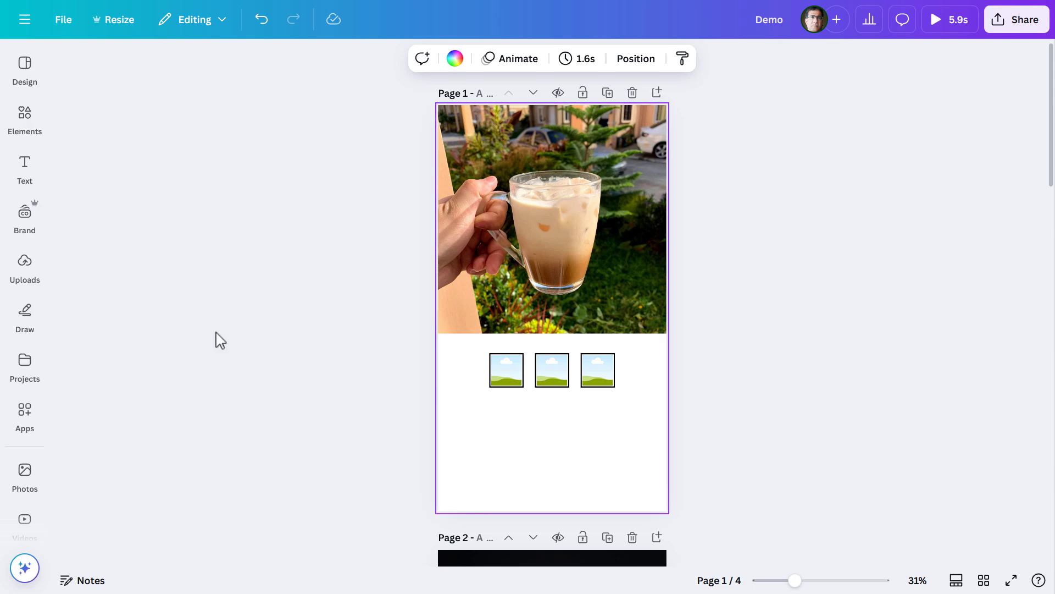
Step: Fill the three frames from left to right with the hand-held mug, iced coffee and chocolate drink photos
{"action": "left_click", "coordinate": [30, 125]}
{"action": "left_click_drag", "start_coordinate": [147, 176], "coordinate": [630, 369]}
{"action": "left_click_drag", "start_coordinate": [266, 174], "coordinate": [677, 371]}
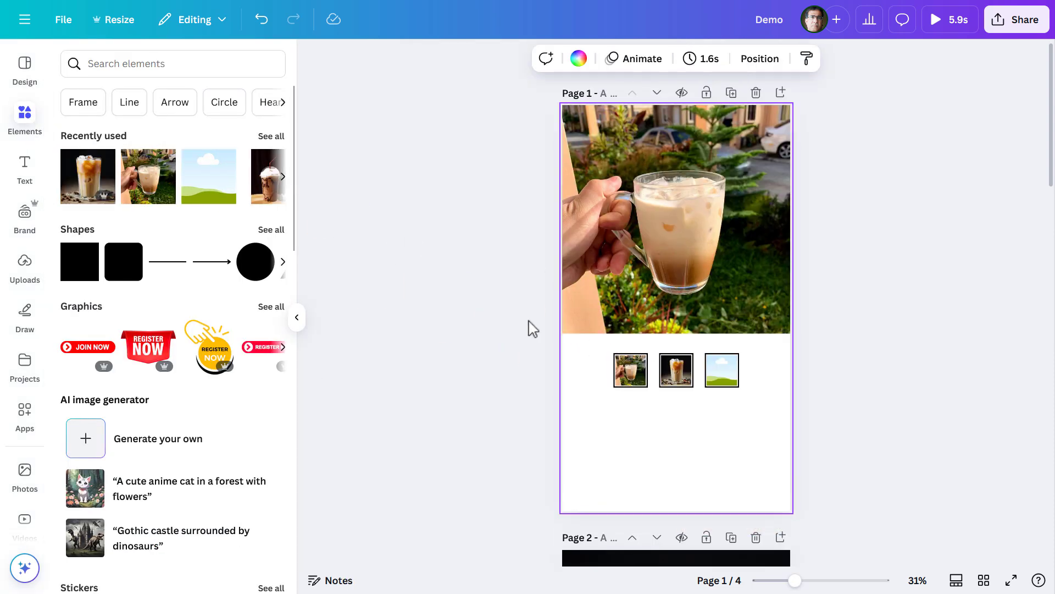
{"action": "left_click_drag", "start_coordinate": [266, 174], "coordinate": [722, 370]}
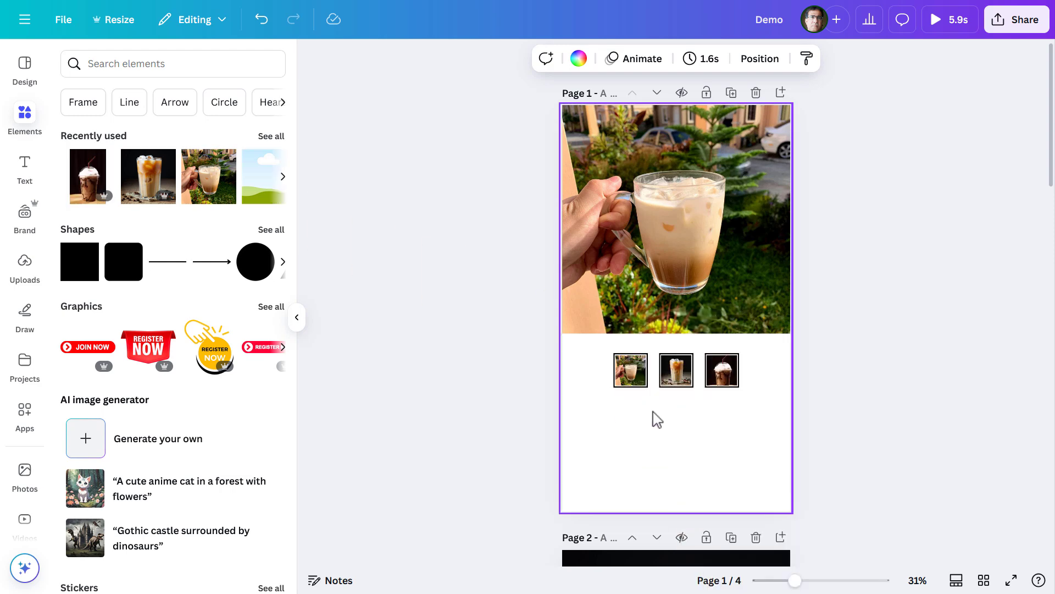
{"action": "left_click", "coordinate": [443, 358]}
Step: Add the "Join our team" text combination to page 1 and position it below the row of drink thumbnails
{"action": "left_click", "coordinate": [26, 168]}
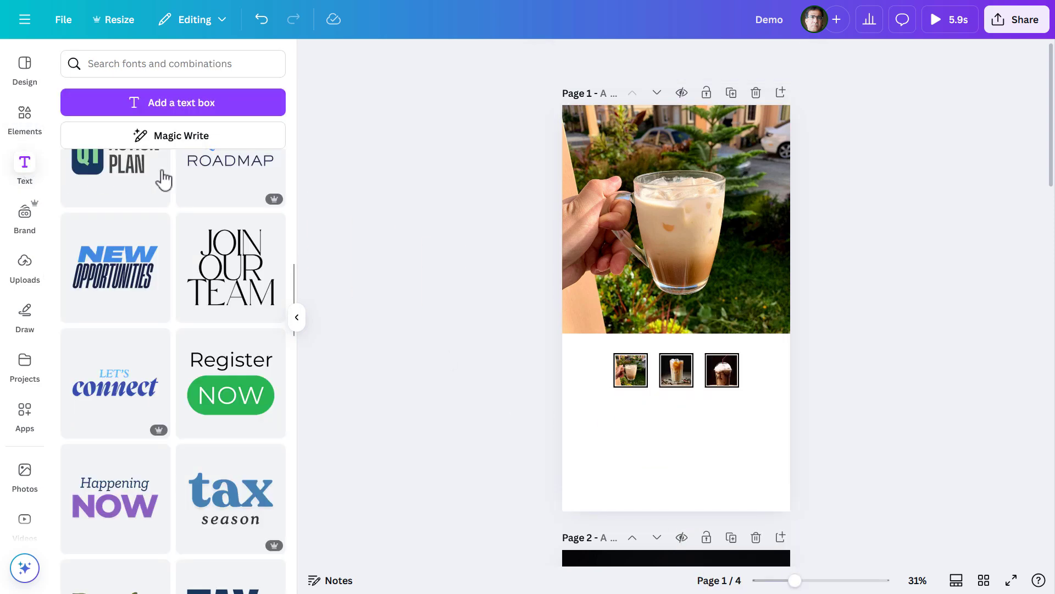
{"action": "scroll", "coordinate": [234, 250], "scroll_direction": "down", "scroll_amount": 6}
{"action": "scroll", "coordinate": [179, 325], "scroll_direction": "up", "scroll_amount": 4}
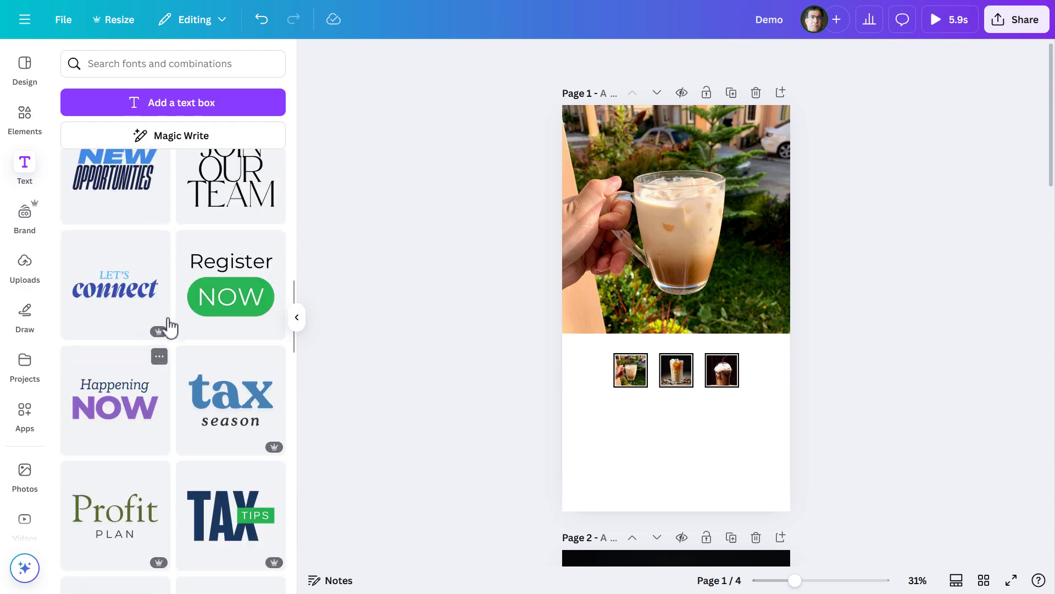
{"action": "scroll", "coordinate": [167, 325], "scroll_direction": "down", "scroll_amount": 1}
{"action": "scroll", "coordinate": [159, 327], "scroll_direction": "up", "scroll_amount": 2}
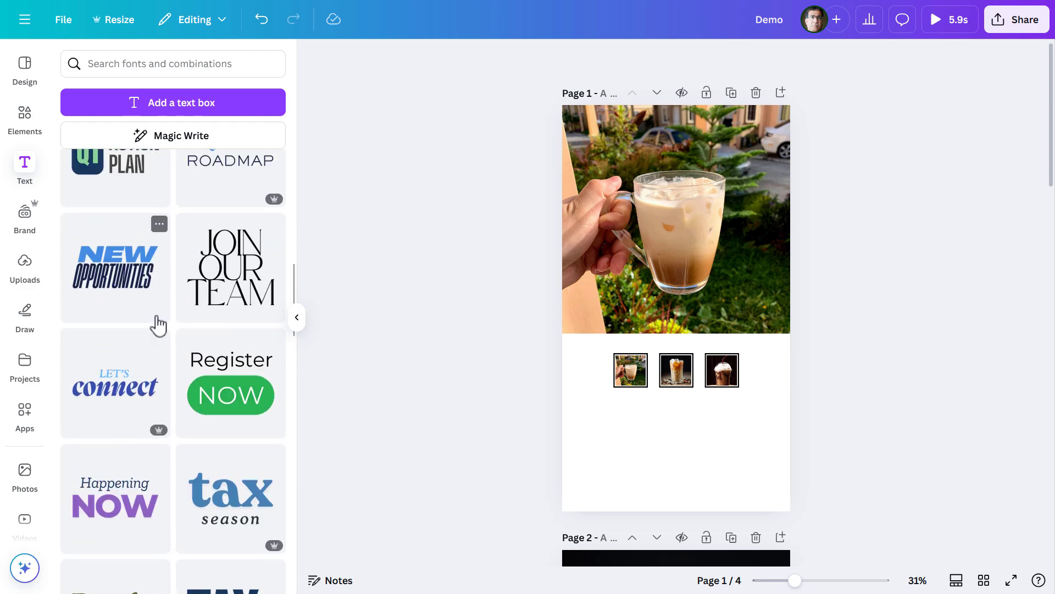
{"action": "left_click", "coordinate": [245, 267]}
{"action": "left_click_drag", "start_coordinate": [679, 307], "coordinate": [680, 444]}
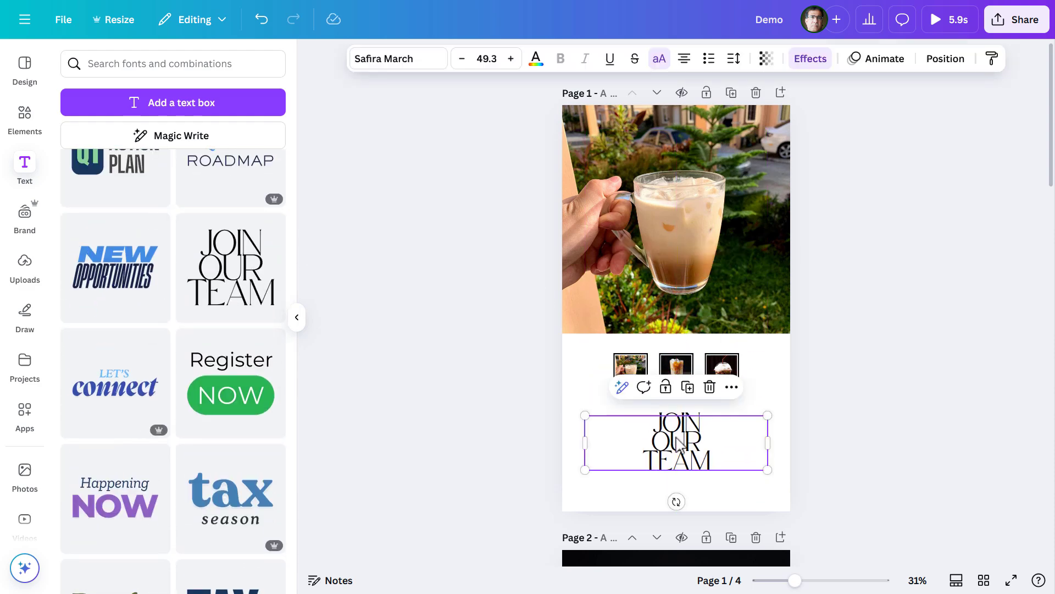
Step: Change the second and third lines of the text so it reads "JOIN COFFEE BREAK"
{"action": "double_click", "coordinate": [679, 445]}
{"action": "type", "text": "COFFEE"}
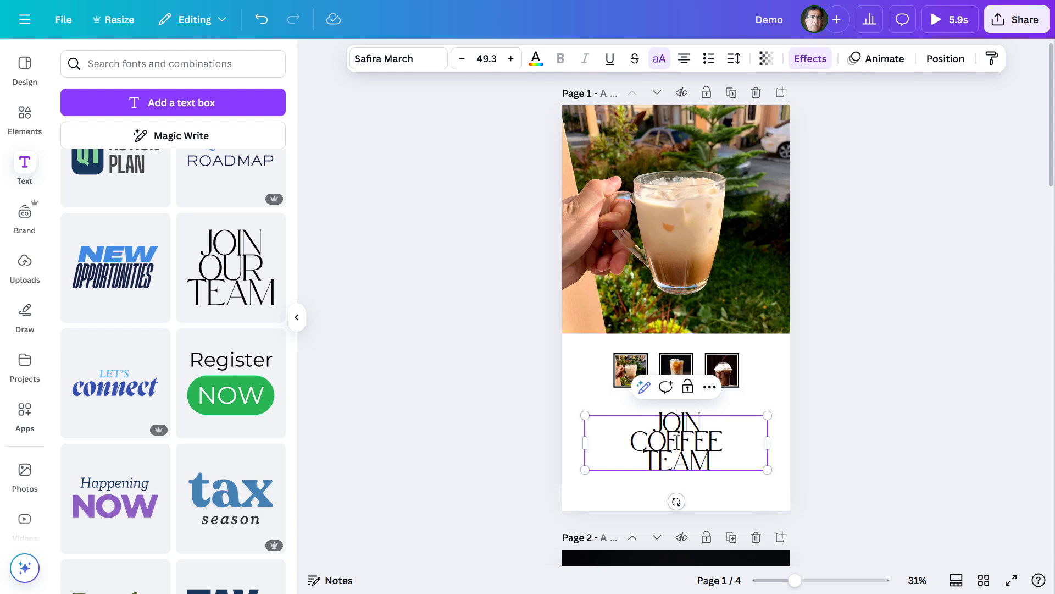
{"action": "double_click", "coordinate": [682, 462]}
{"action": "type", "text": "BREAK"}
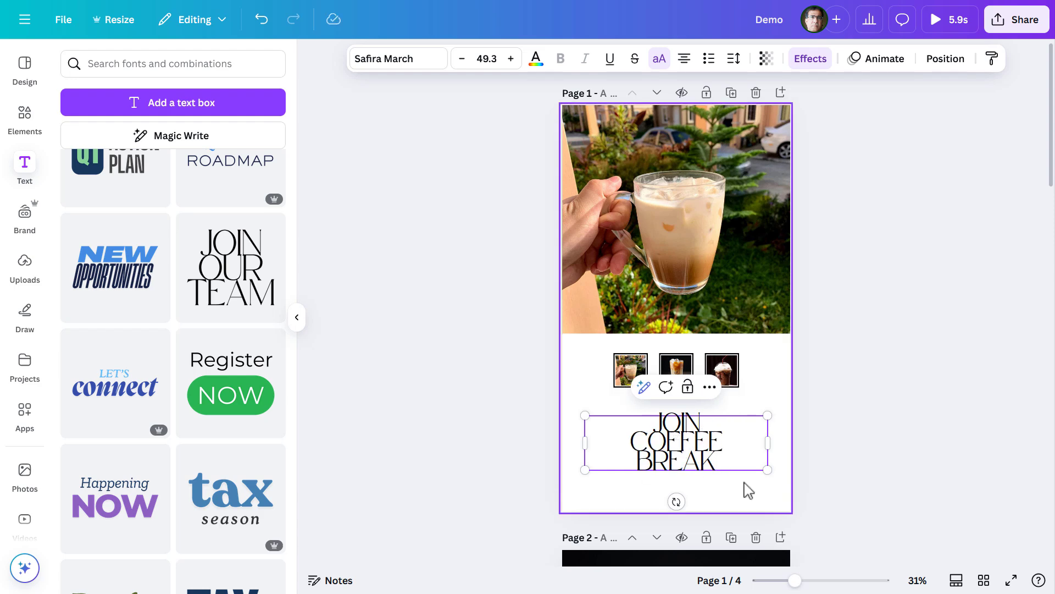
{"action": "key", "text": "Escape"}
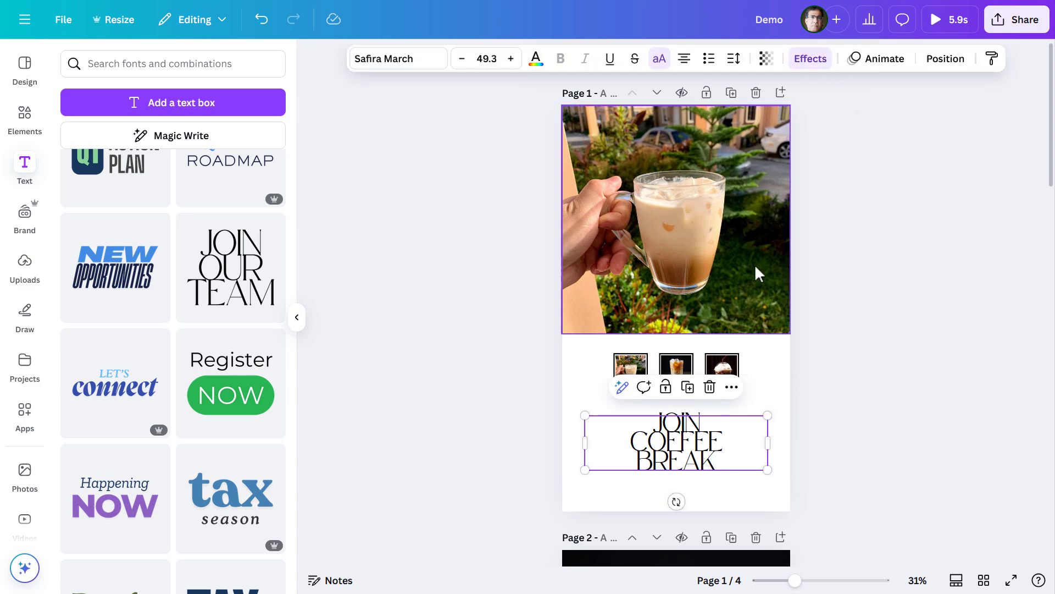
Step: Set the heading's line spacing to 1.6, enlarge it slightly and centre it in the white area below the thumbnails
{"action": "left_click", "coordinate": [734, 59]}
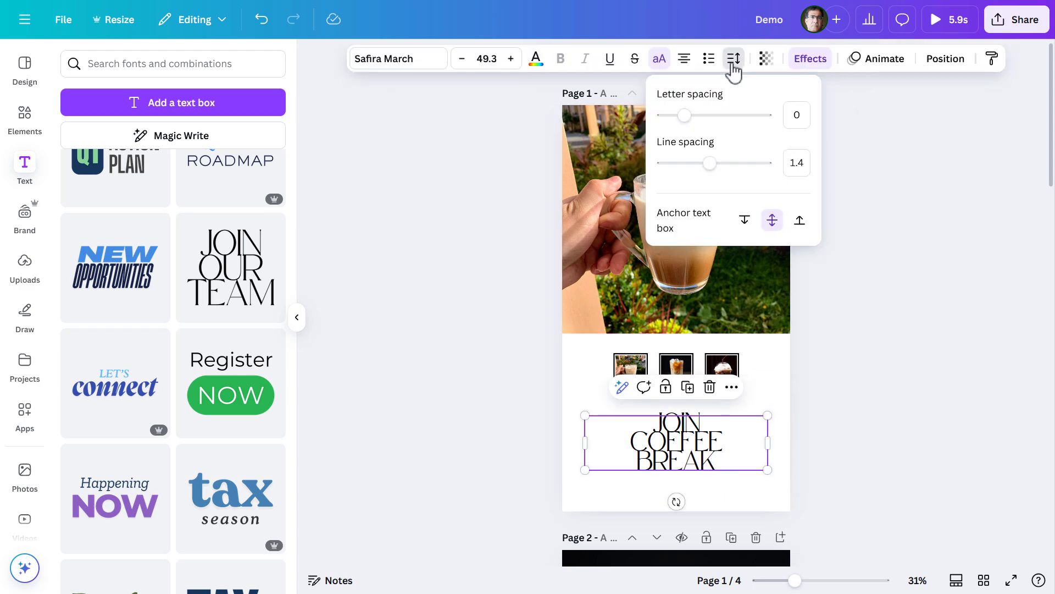
{"action": "left_click", "coordinate": [806, 163]}
{"action": "type", "text": "1.6"}
{"action": "key", "text": "Return"}
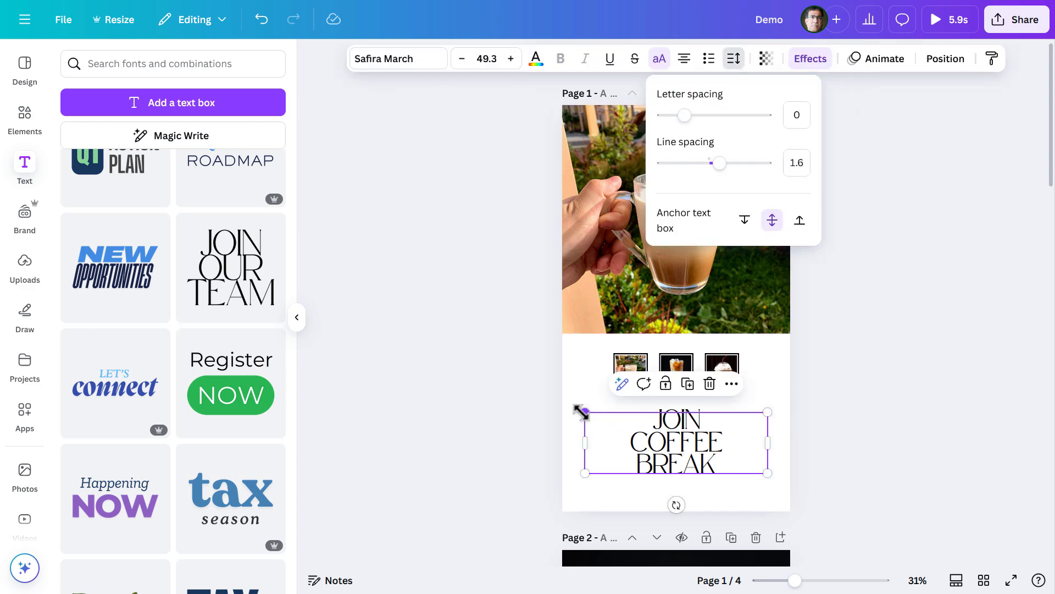
{"action": "left_click_drag", "start_coordinate": [580, 412], "coordinate": [569, 405]}
{"action": "left_click", "coordinate": [663, 490]}
{"action": "left_click", "coordinate": [667, 463]}
{"action": "left_click_drag", "start_coordinate": [667, 463], "coordinate": [677, 471]}
{"action": "left_click", "coordinate": [511, 363]}
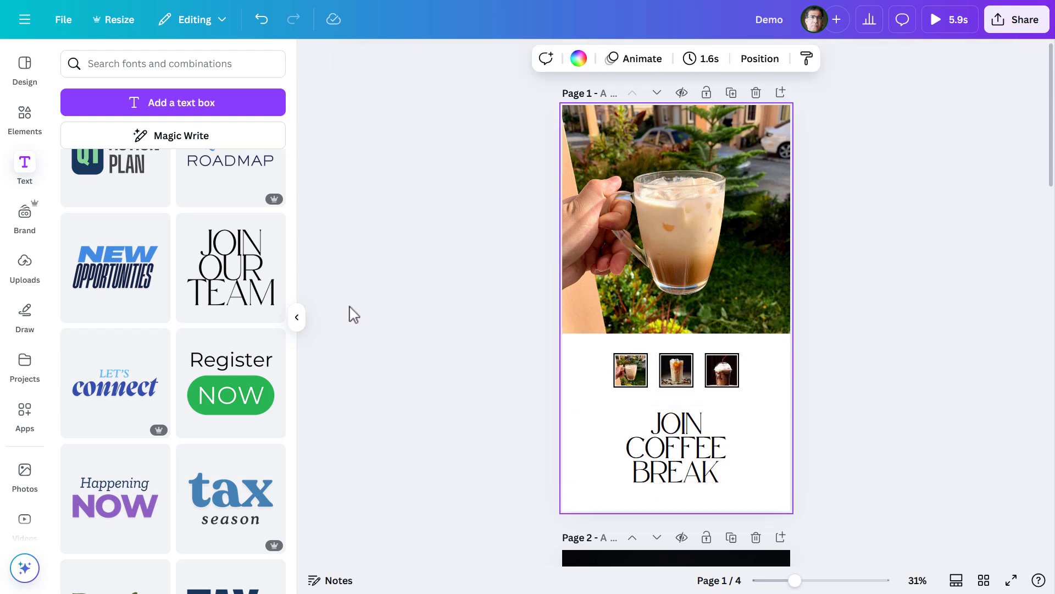
Step: Add the round yellow "Register Now" graphic with the pointing hand, shrink it and centre it over the large photo's lower edge
{"action": "left_click", "coordinate": [25, 116]}
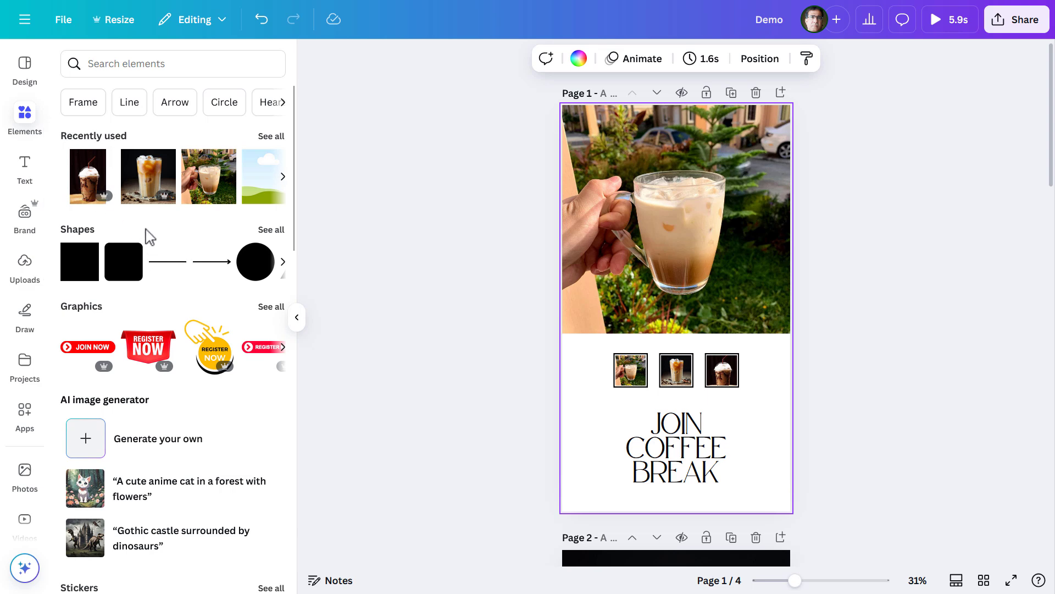
{"action": "left_click", "coordinate": [209, 354]}
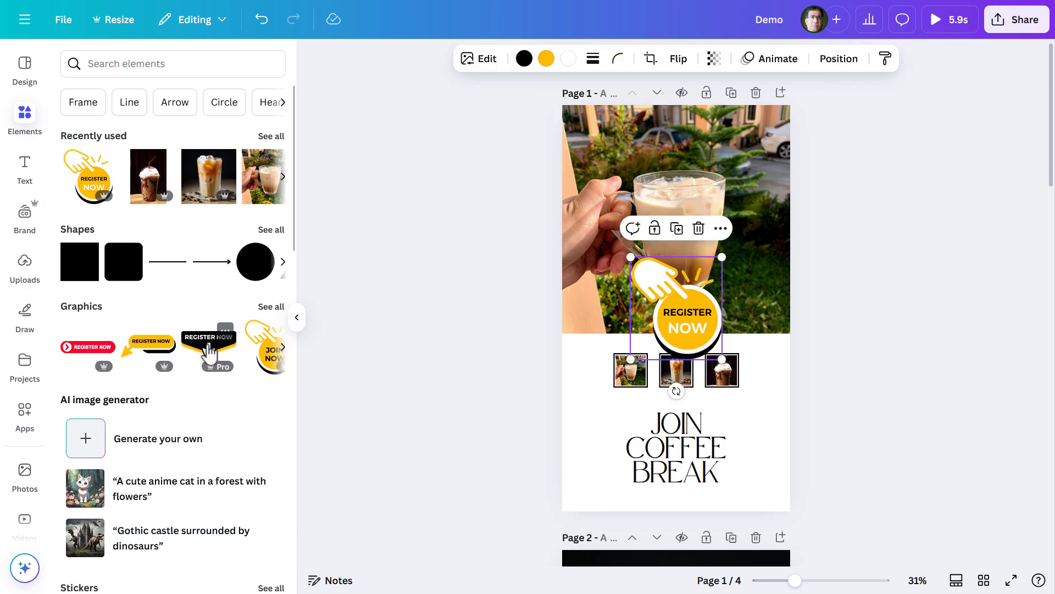
{"action": "left_click_drag", "start_coordinate": [631, 257], "coordinate": [686, 329]}
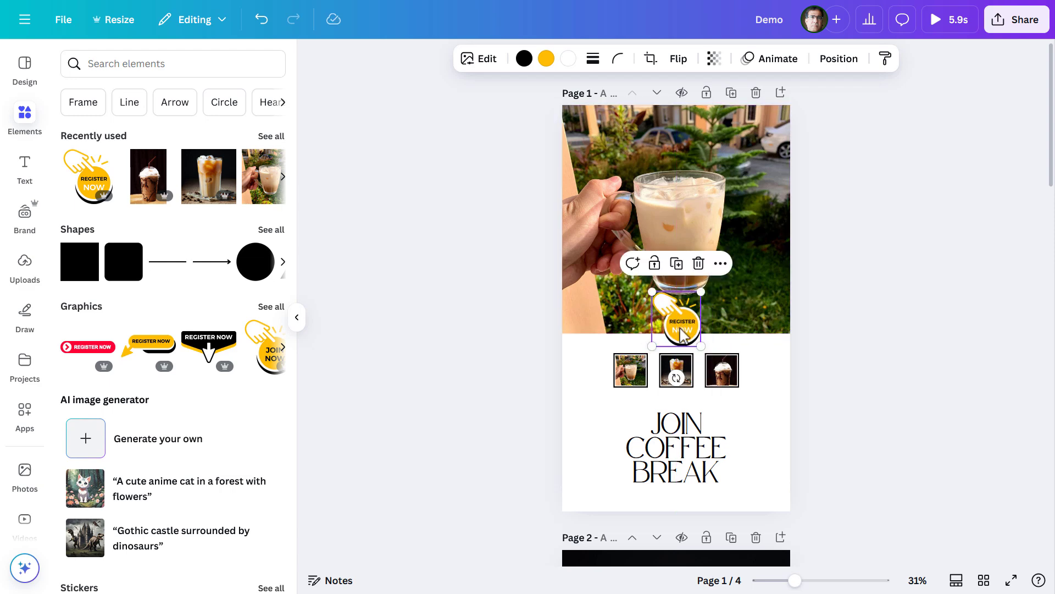
{"action": "left_click", "coordinate": [546, 378]}
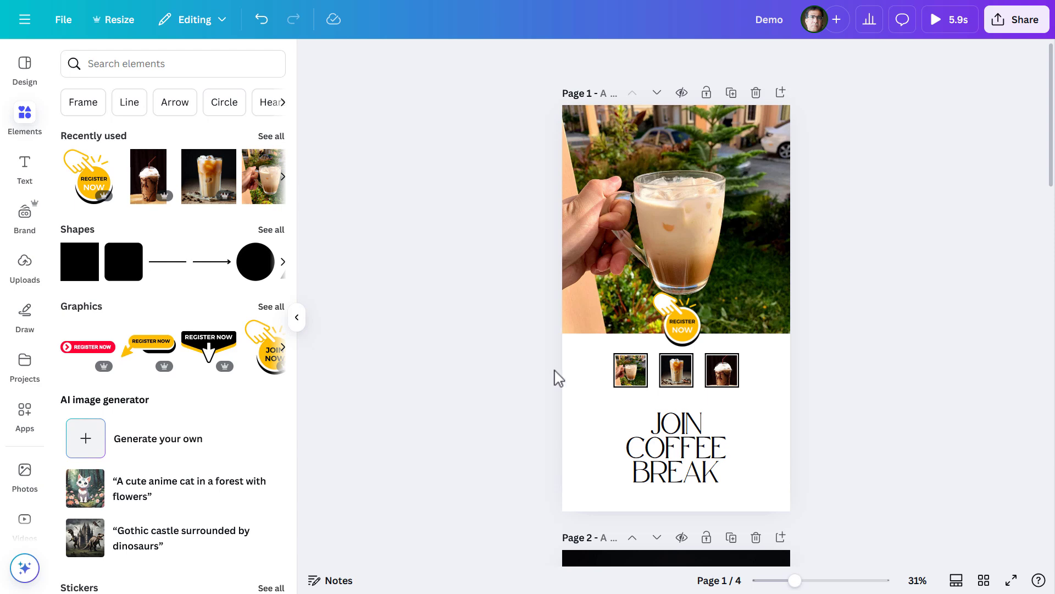
Step: Copy the framed thumbnails, the heading and the Register Now badge together from page 1 onto pages 2, 3 and 4
{"action": "left_click_drag", "start_coordinate": [791, 380], "coordinate": [790, 379]}
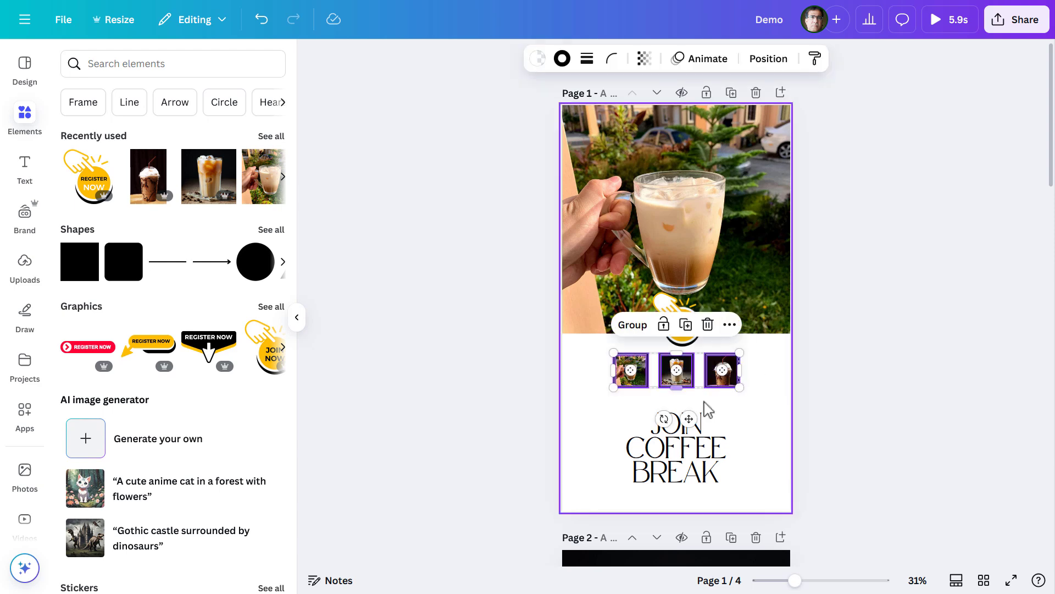
{"action": "left_click", "coordinate": [702, 460], "text": "shift"}
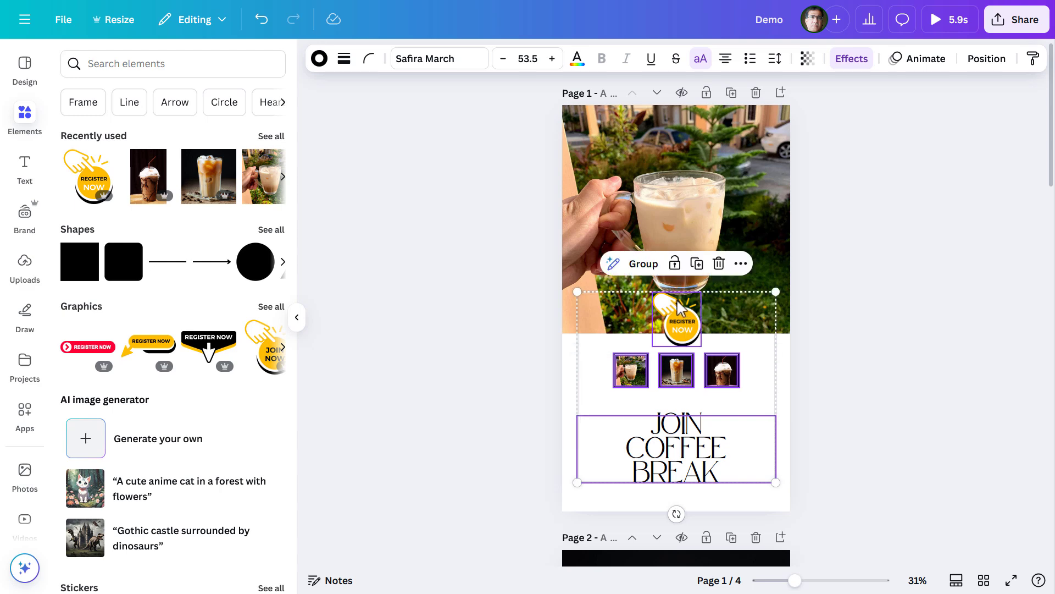
{"action": "scroll", "coordinate": [845, 324], "scroll_direction": "down", "scroll_amount": 10}
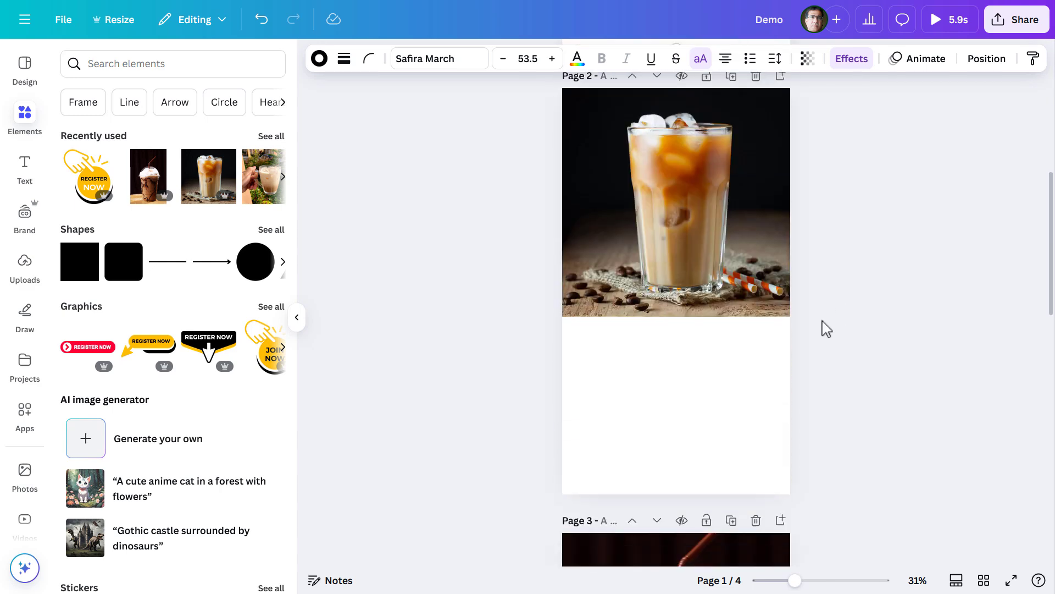
{"action": "key", "text": "ctrl+v"}
{"action": "scroll", "coordinate": [857, 333], "scroll_direction": "down", "scroll_amount": 8}
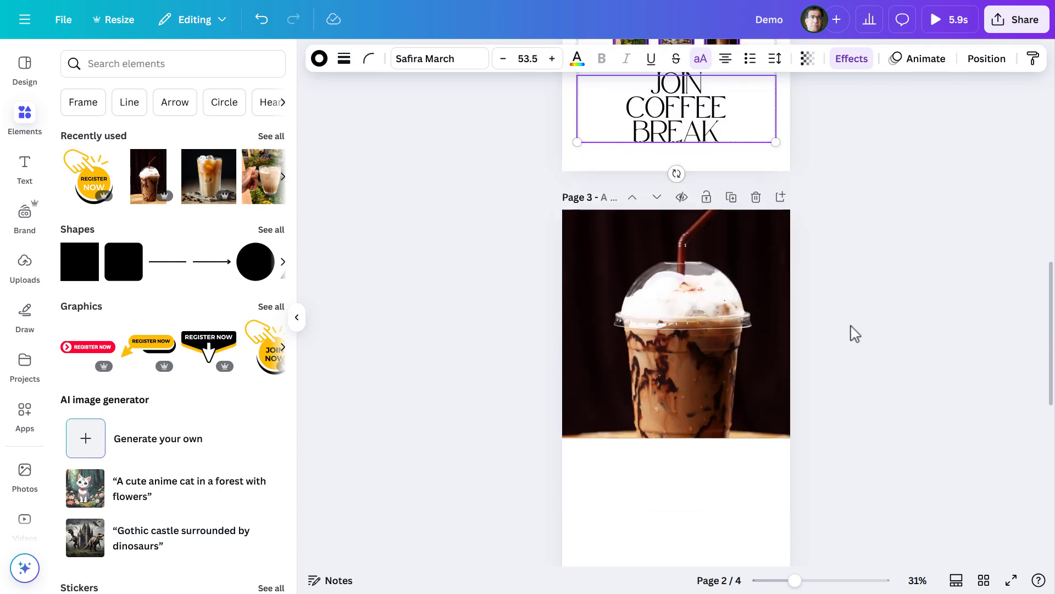
{"action": "key", "text": "ctrl+v"}
{"action": "scroll", "coordinate": [885, 338], "scroll_direction": "down", "scroll_amount": 7}
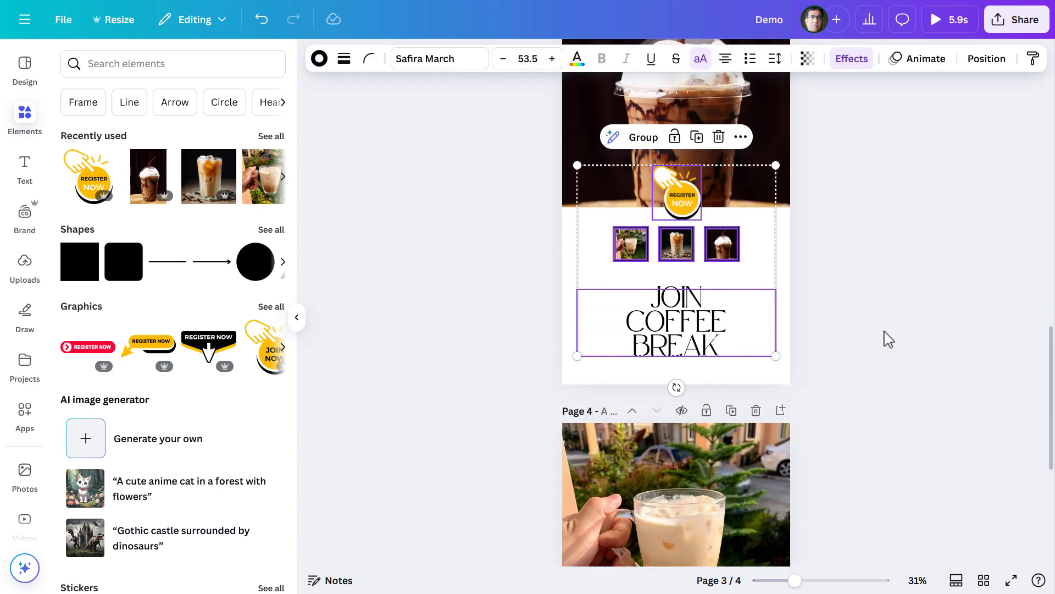
{"action": "left_click", "coordinate": [832, 394]}
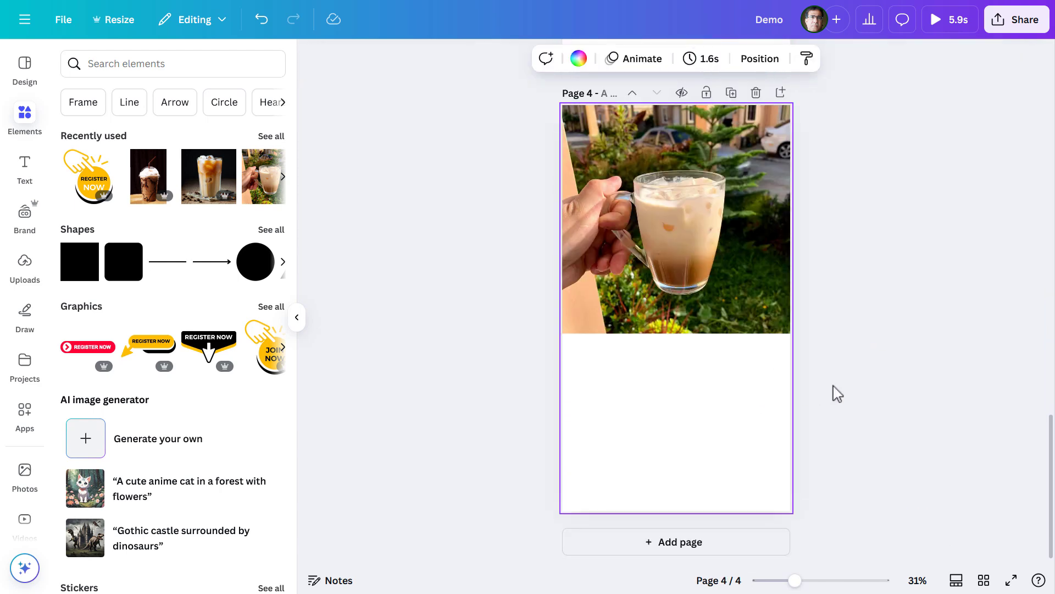
{"action": "key", "text": "ctrl+v"}
{"action": "left_click", "coordinate": [822, 386]}
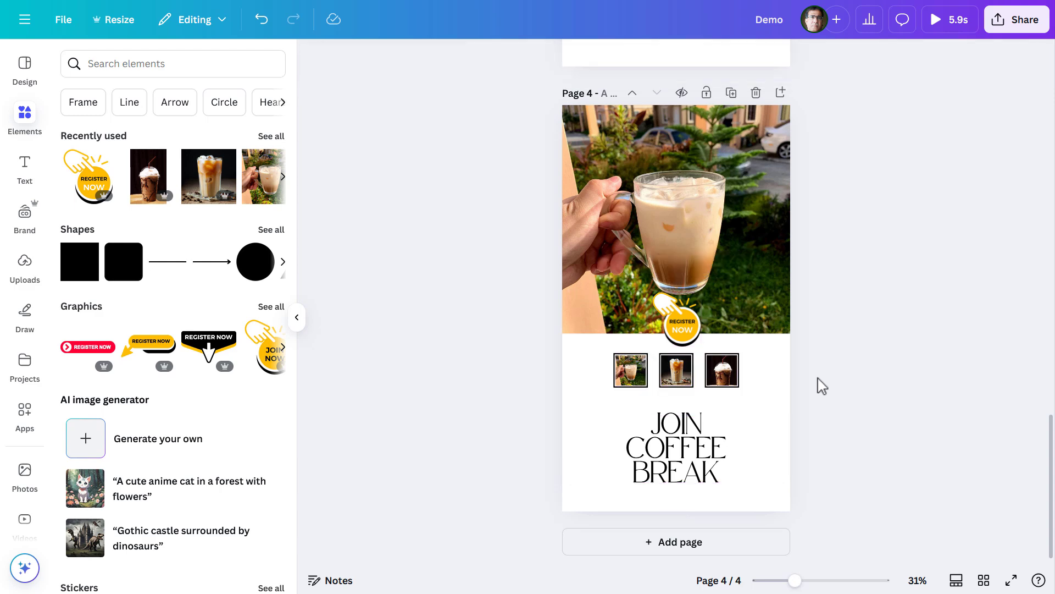
Step: On page 4, delete the black border squares around the iced coffee and chocolate drink thumbnails
{"action": "left_click", "coordinate": [700, 393]}
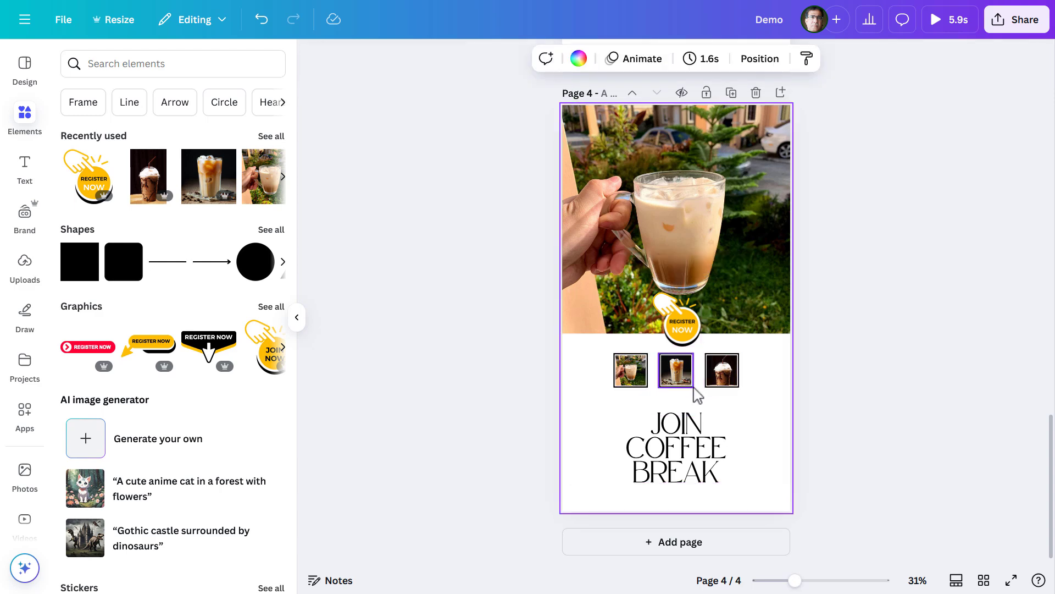
{"action": "left_click", "coordinate": [691, 385]}
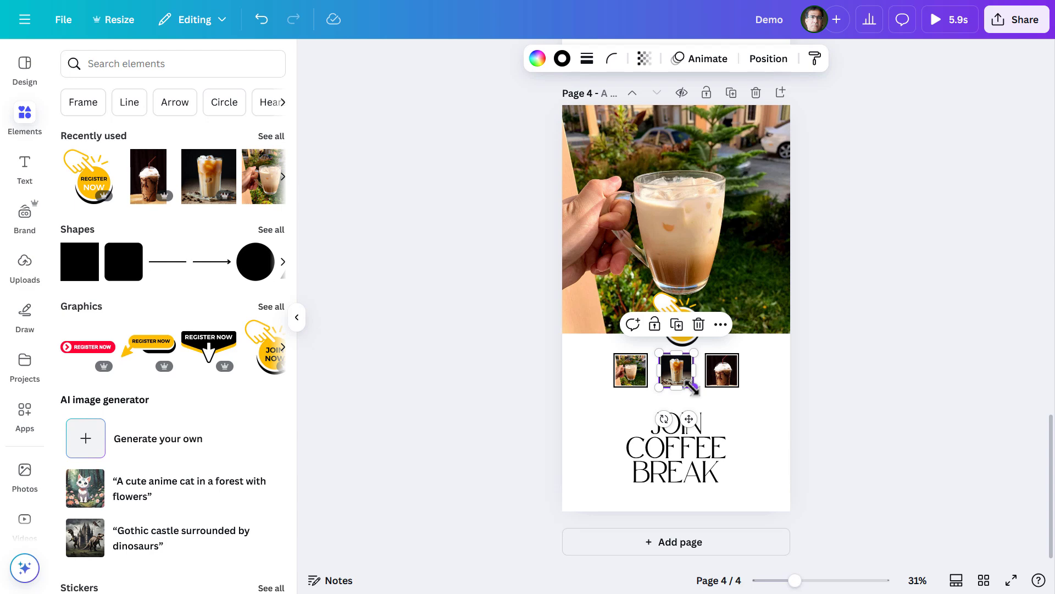
{"action": "left_click", "coordinate": [696, 392]}
{"action": "left_click", "coordinate": [735, 384]}
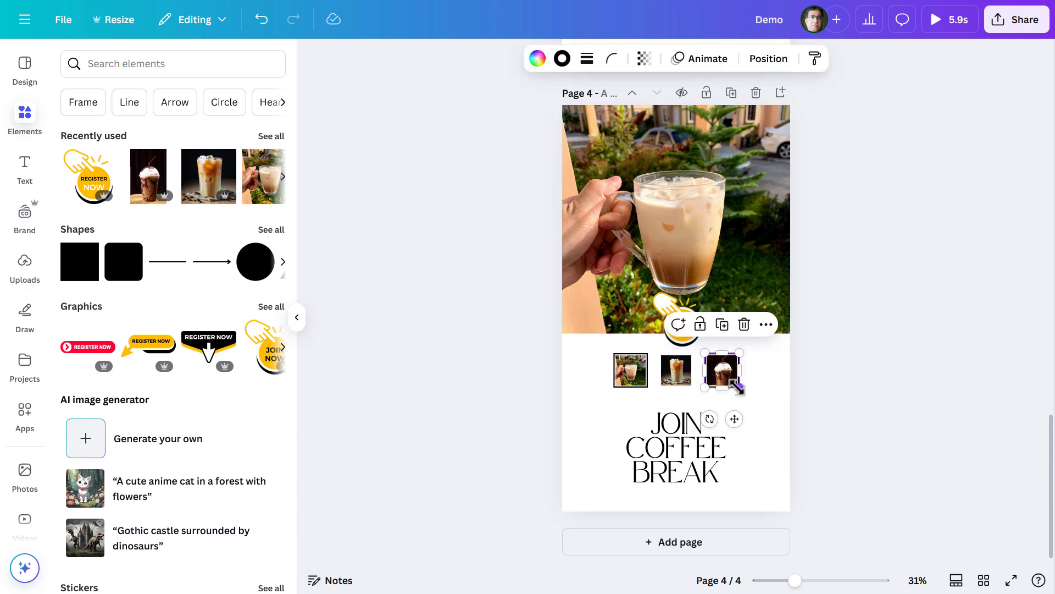
{"action": "left_click", "coordinate": [744, 395]}
{"action": "key", "text": "ctrl+z"}
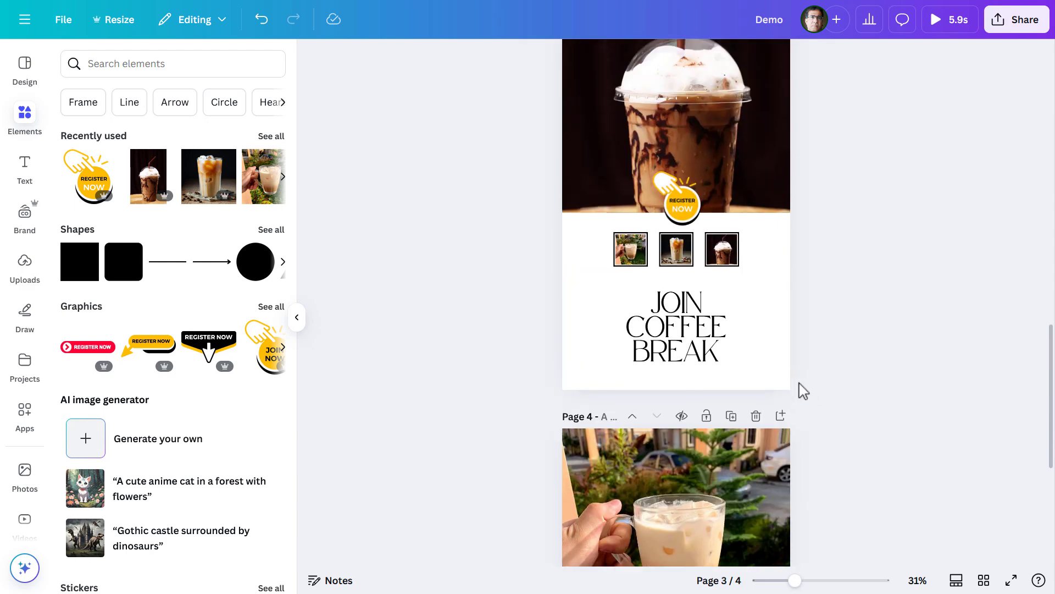
Step: On page 3, delete the black border squares around the hand-held mug and iced coffee thumbnails
{"action": "scroll", "coordinate": [687, 364], "scroll_direction": "up", "scroll_amount": 2}
{"action": "key", "text": "ctrl+y"}
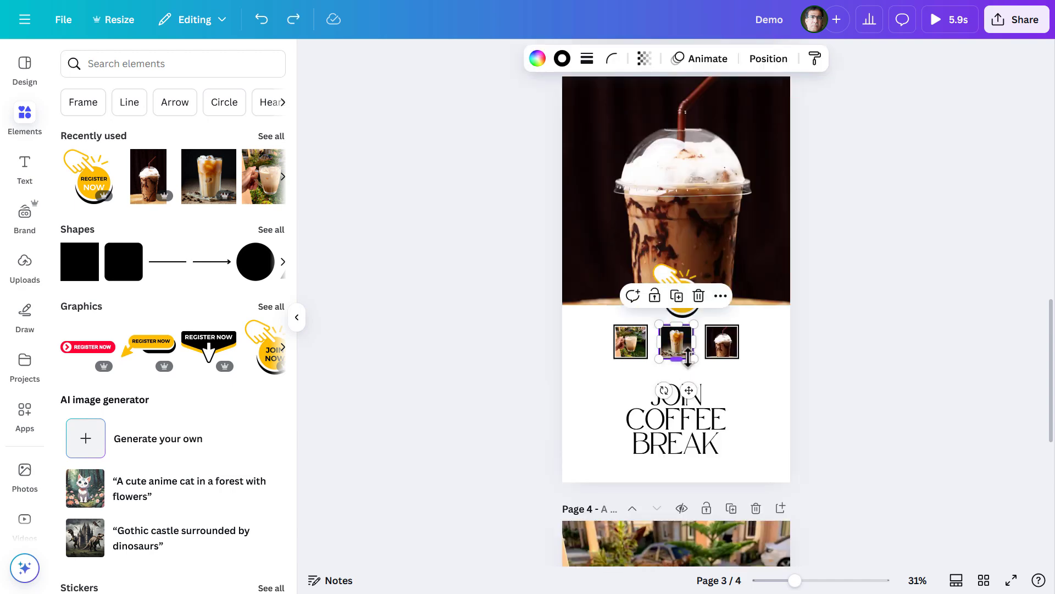
{"action": "scroll", "coordinate": [652, 366], "scroll_direction": "up", "scroll_amount": 2}
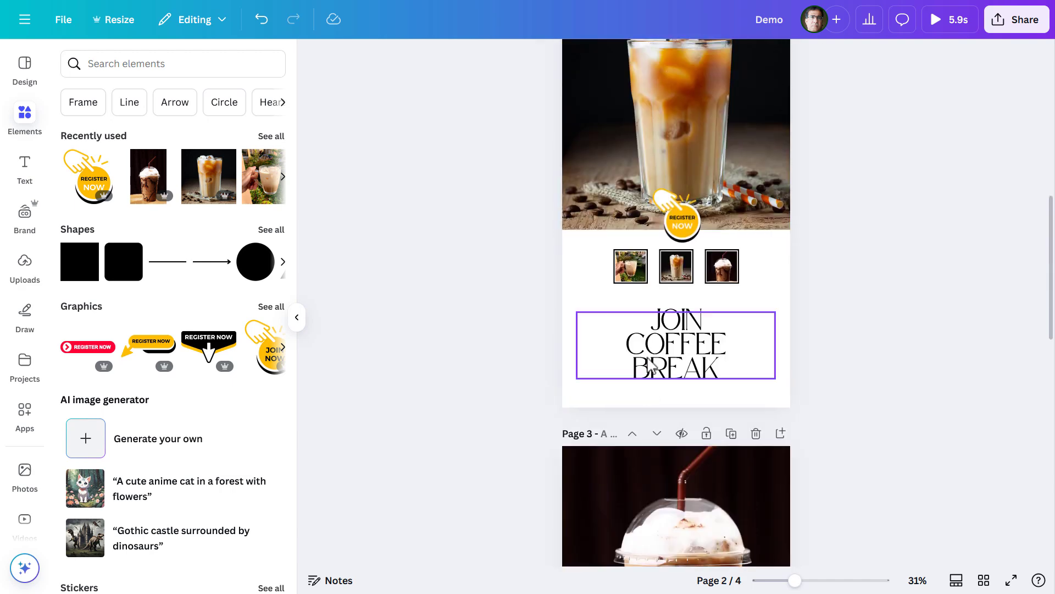
Step: On page 2, delete the black border squares around the hand-held mug and chocolate drink thumbnails
{"action": "left_click", "coordinate": [632, 278]}
{"action": "left_click", "coordinate": [702, 290]}
{"action": "left_click", "coordinate": [718, 281]}
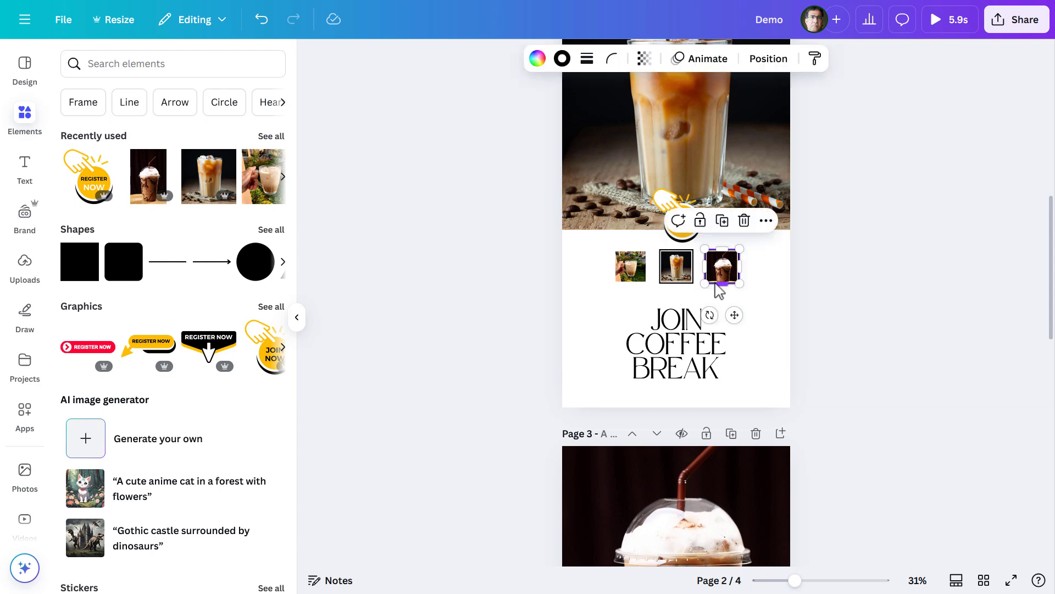
{"action": "scroll", "coordinate": [707, 286], "scroll_direction": "up", "scroll_amount": 3}
Step: On page 1, delete the border squares around the middle and right thumbnails, keeping only the hand-held mug highlighted
{"action": "scroll", "coordinate": [695, 142], "scroll_direction": "up", "scroll_amount": 4}
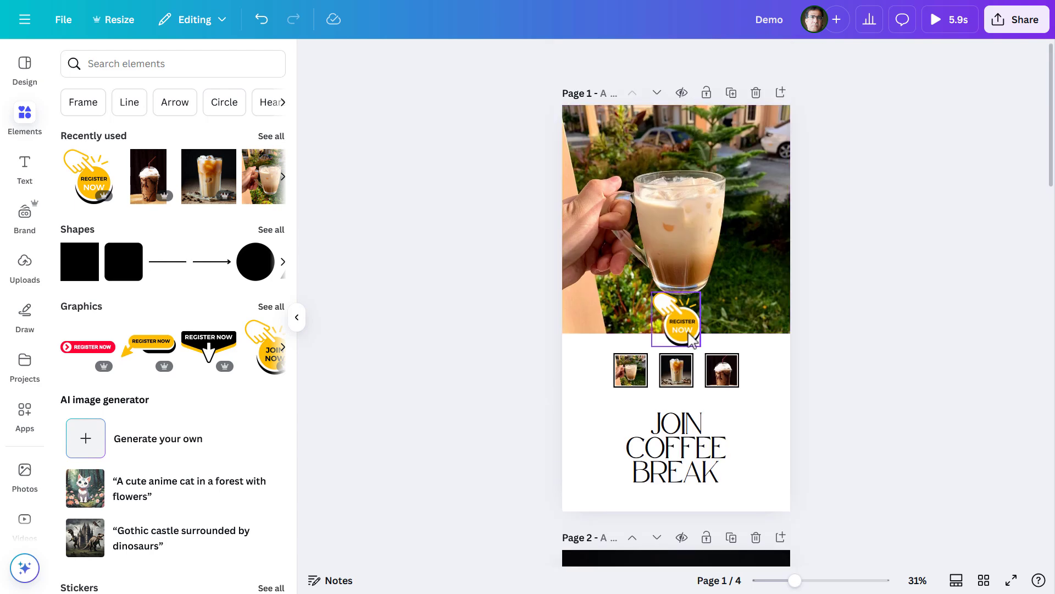
{"action": "left_click", "coordinate": [677, 377]}
{"action": "left_click", "coordinate": [713, 392]}
{"action": "left_click", "coordinate": [718, 372]}
{"action": "left_click", "coordinate": [359, 367]}
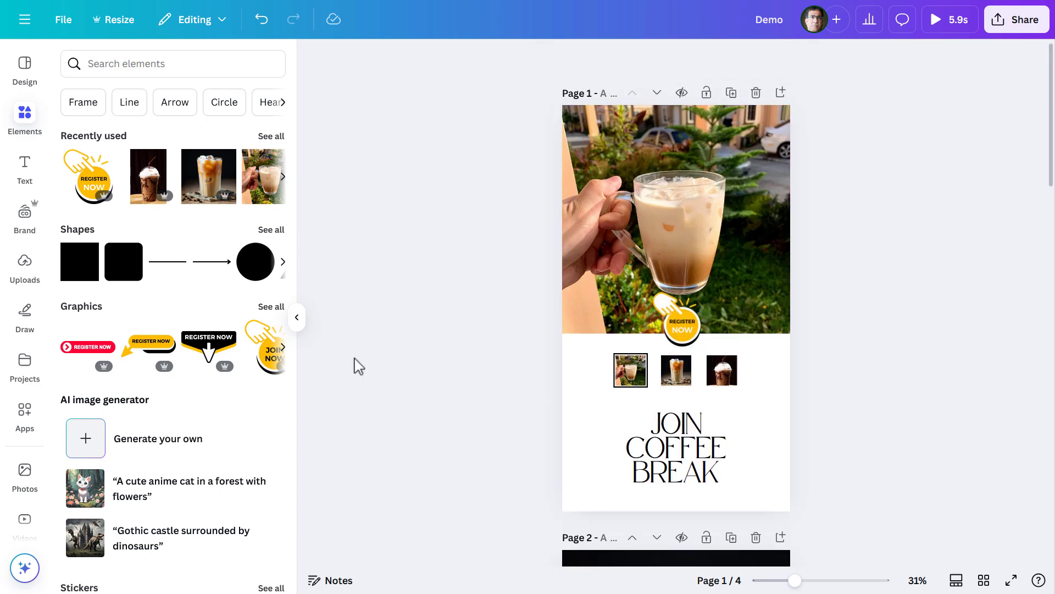
Step: Hide the side panel, play the design preview to check the animated transitions across the four pages, and close it
{"action": "left_click", "coordinate": [297, 317]}
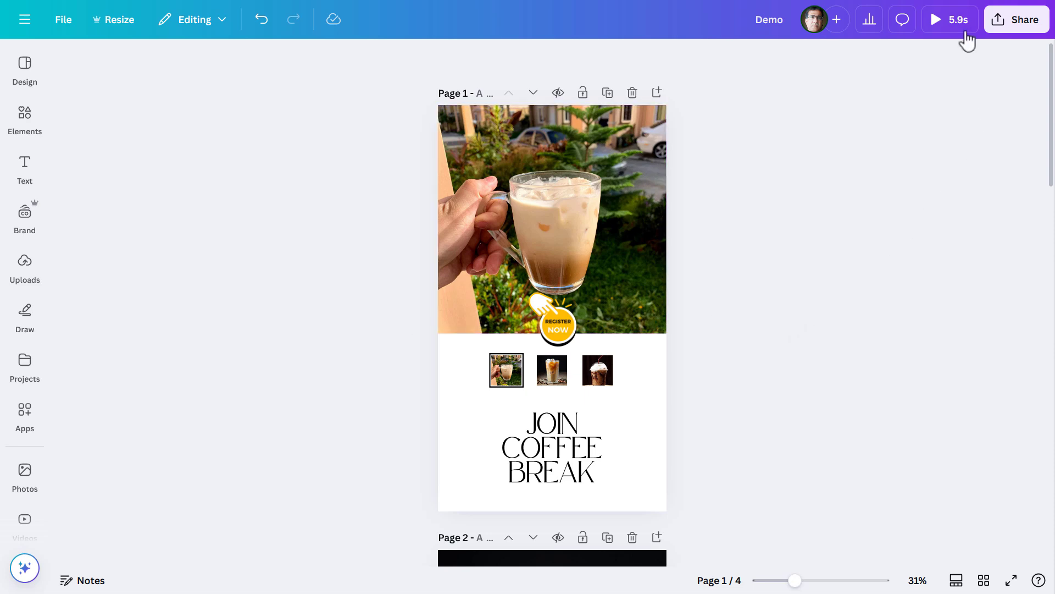
{"action": "left_click", "coordinate": [951, 21]}
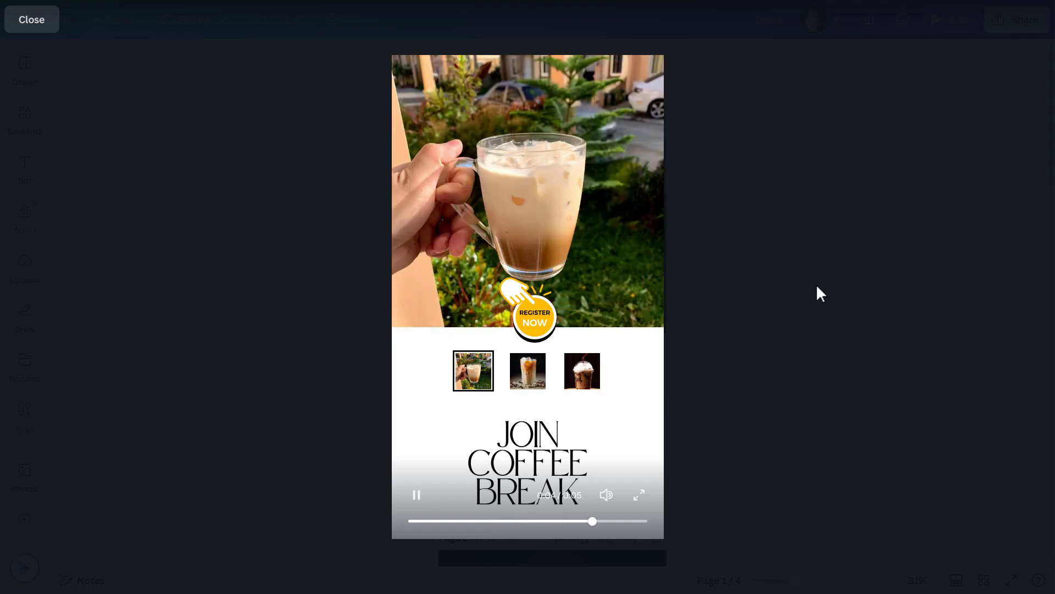
{"action": "left_click", "coordinate": [817, 287]}
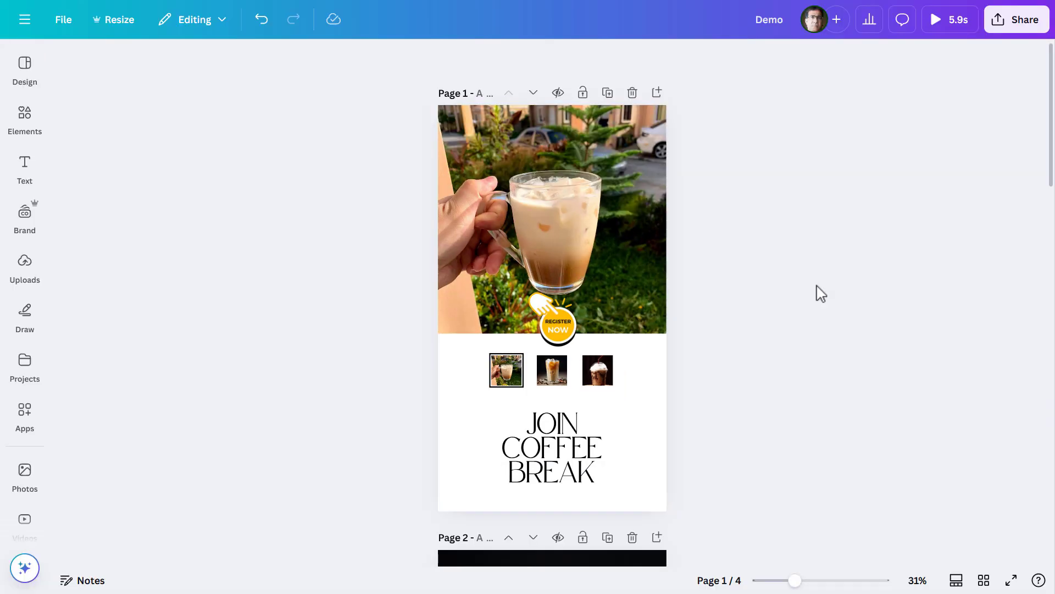